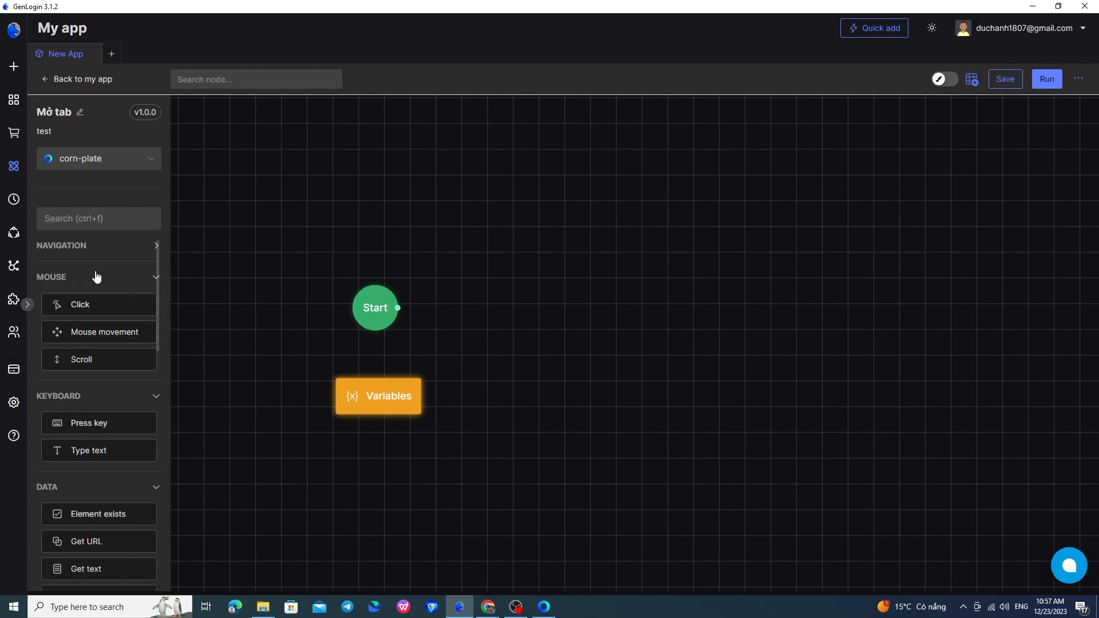
Step: Add a Click node to the canvas beside the Start node and shift the Start node slightly down into line with it
{"action": "mouse_move", "coordinate": [103, 306]}
{"action": "left_mouse_down"}
{"action": "mouse_move", "coordinate": [324, 317]}
{"action": "mouse_move", "coordinate": [562, 304]}
{"action": "mouse_move", "coordinate": [501, 319]}
{"action": "left_mouse_up"}
{"action": "left_click_drag", "start_coordinate": [378, 303], "coordinate": [374, 316]}
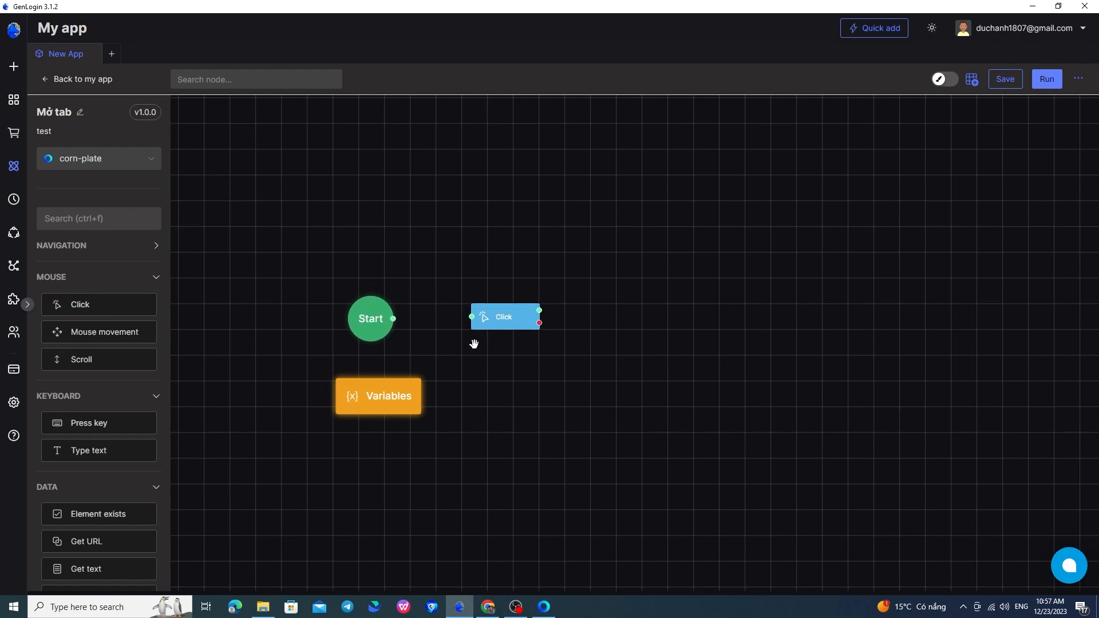
Step: Switch to the browser showing YouTube, look through the installed extensions and turn on the coordinates extension
{"action": "mouse_move", "coordinate": [497, 609]}
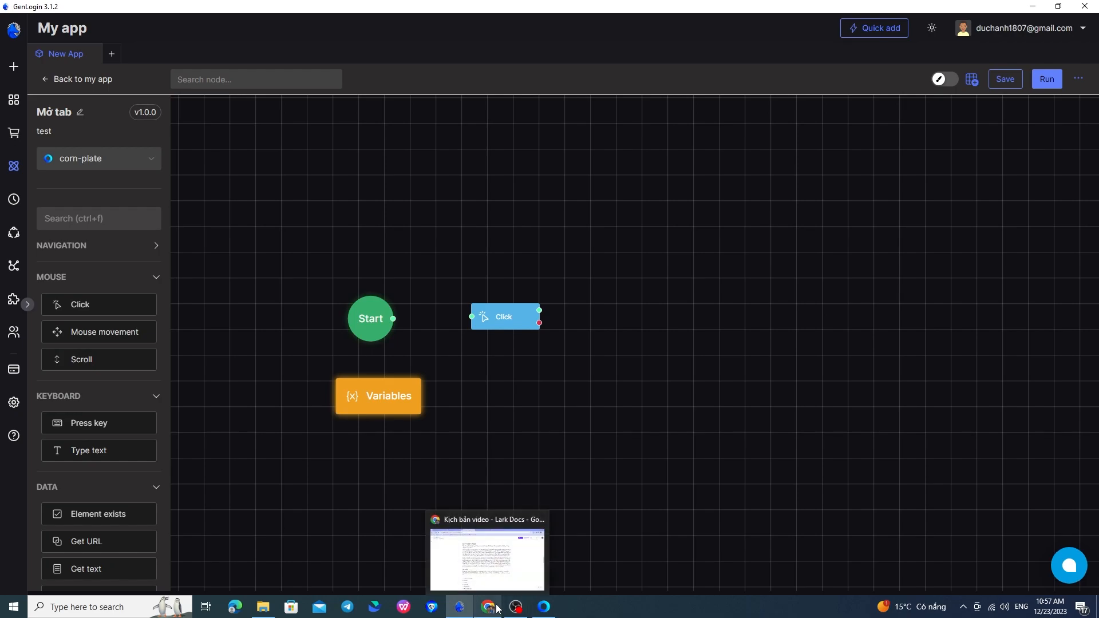
{"action": "left_click", "coordinate": [544, 607]}
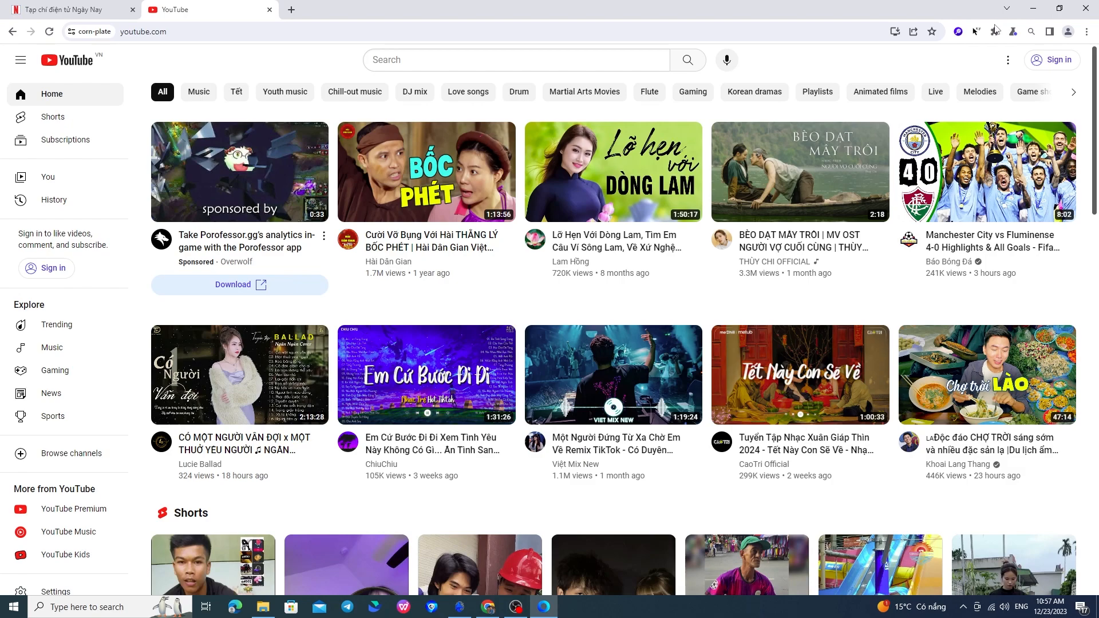
{"action": "left_click", "coordinate": [995, 30]}
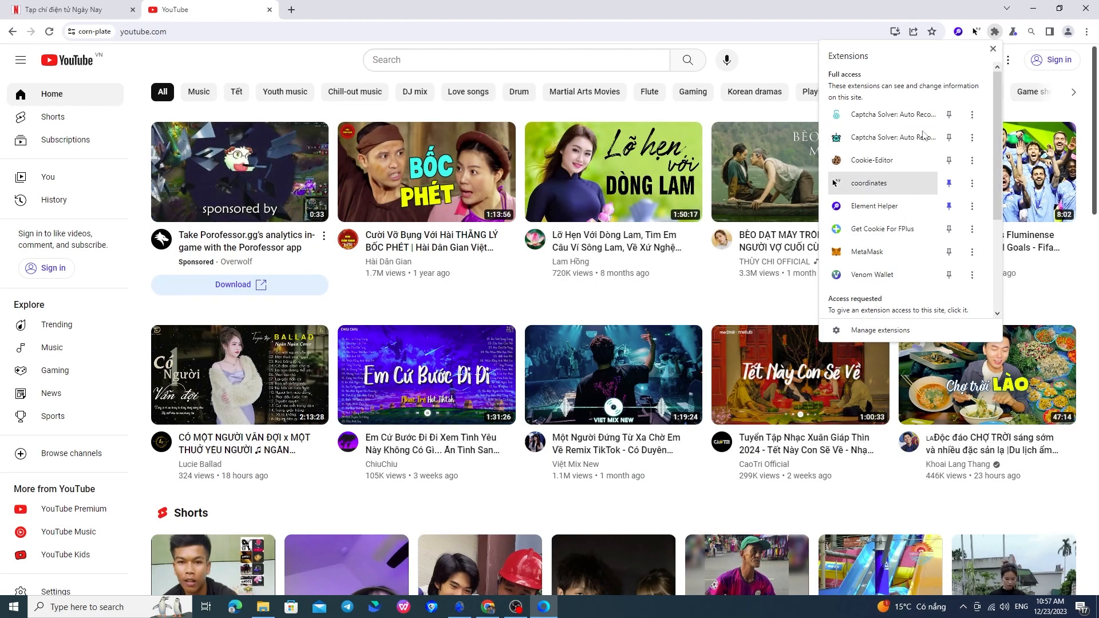
{"action": "left_click", "coordinate": [978, 33]}
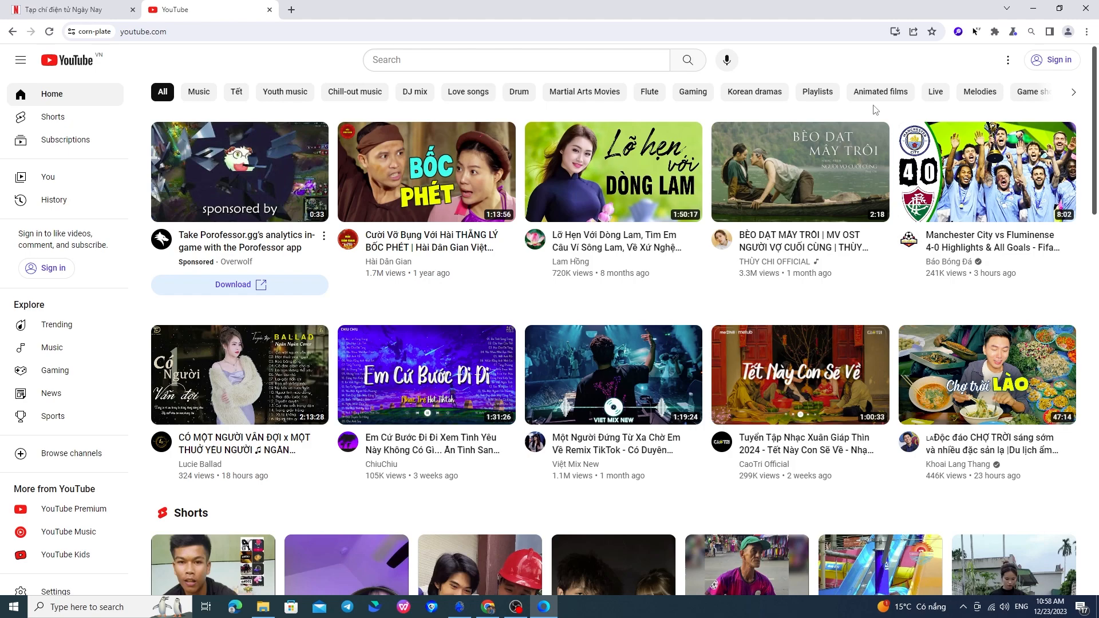
{"action": "scroll", "coordinate": [876, 172], "scroll_direction": "down", "scroll_amount": 2}
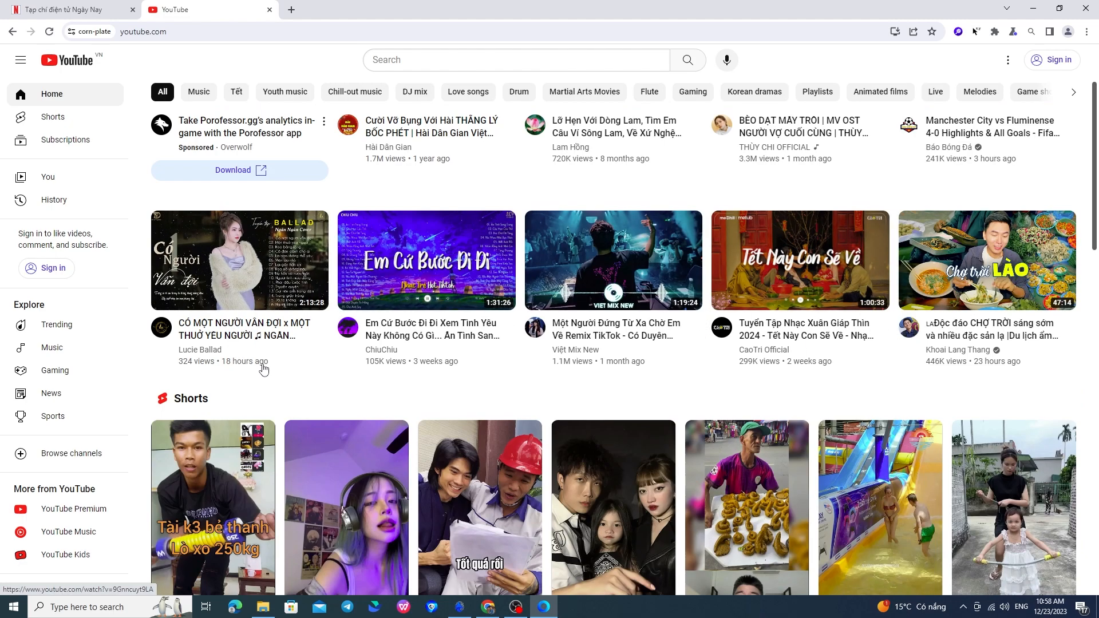
{"action": "scroll", "coordinate": [917, 320], "scroll_direction": "up", "scroll_amount": 2}
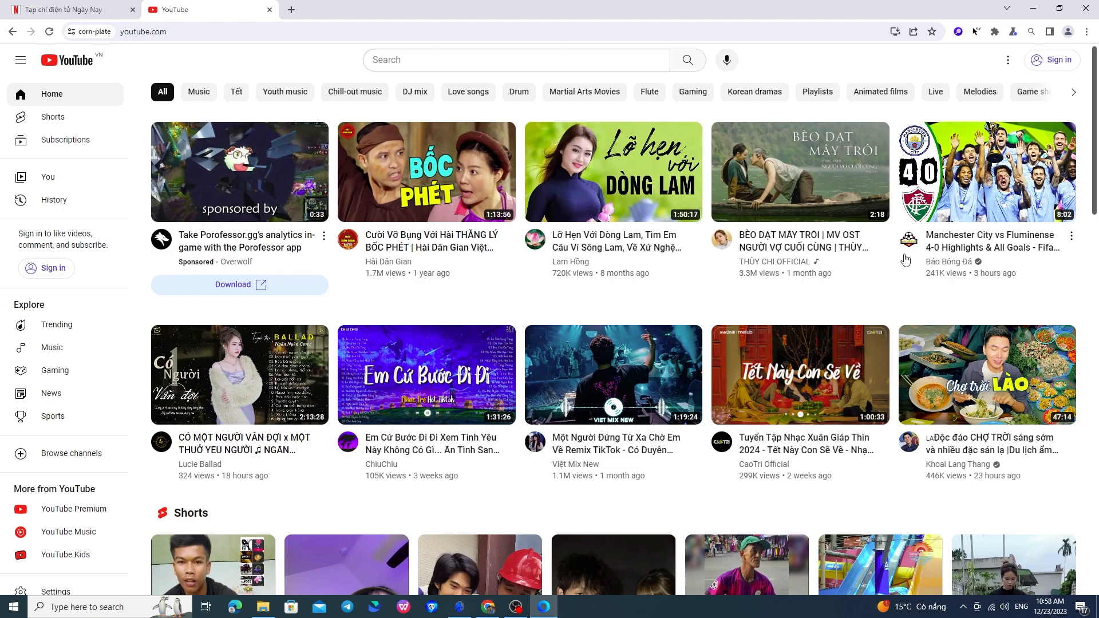
{"action": "left_click", "coordinate": [976, 33]}
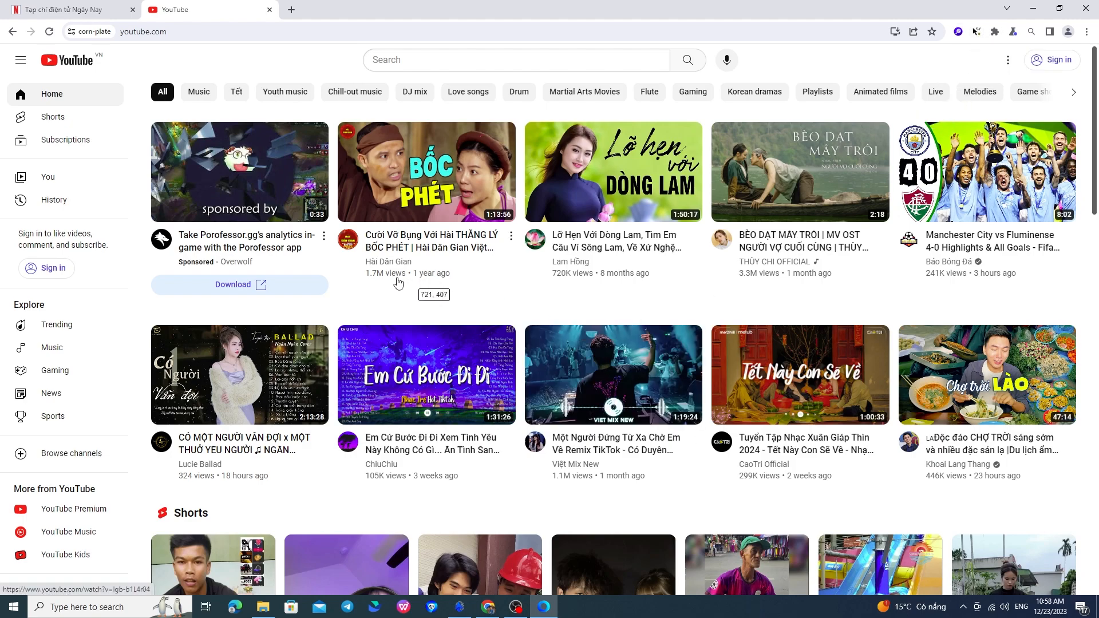
Step: Read the pointer coordinates over the Shorts and video titles further down the YouTube home page
{"action": "scroll", "coordinate": [380, 298], "scroll_direction": "down", "scroll_amount": 4}
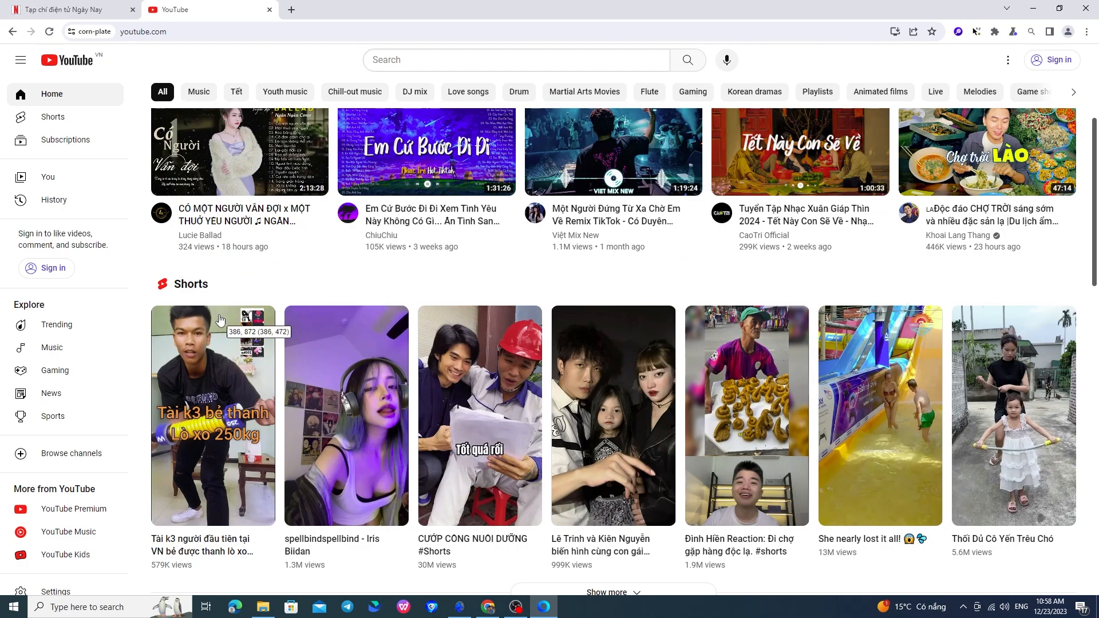
{"action": "scroll", "coordinate": [340, 416], "scroll_direction": "down", "scroll_amount": 10}
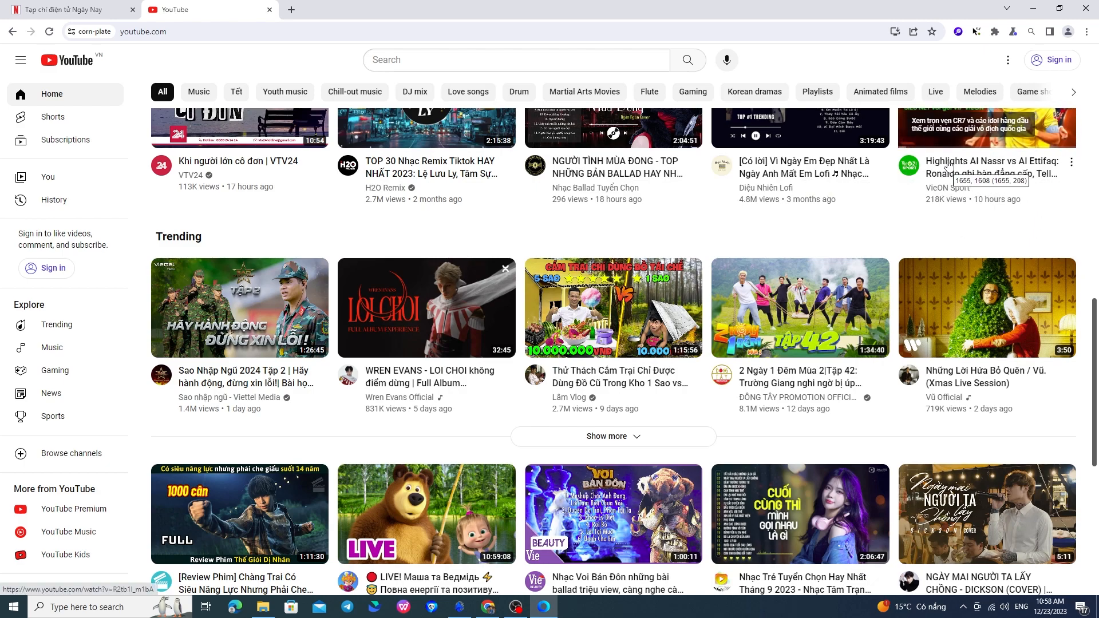
{"action": "scroll", "coordinate": [948, 183], "scroll_direction": "up", "scroll_amount": 3}
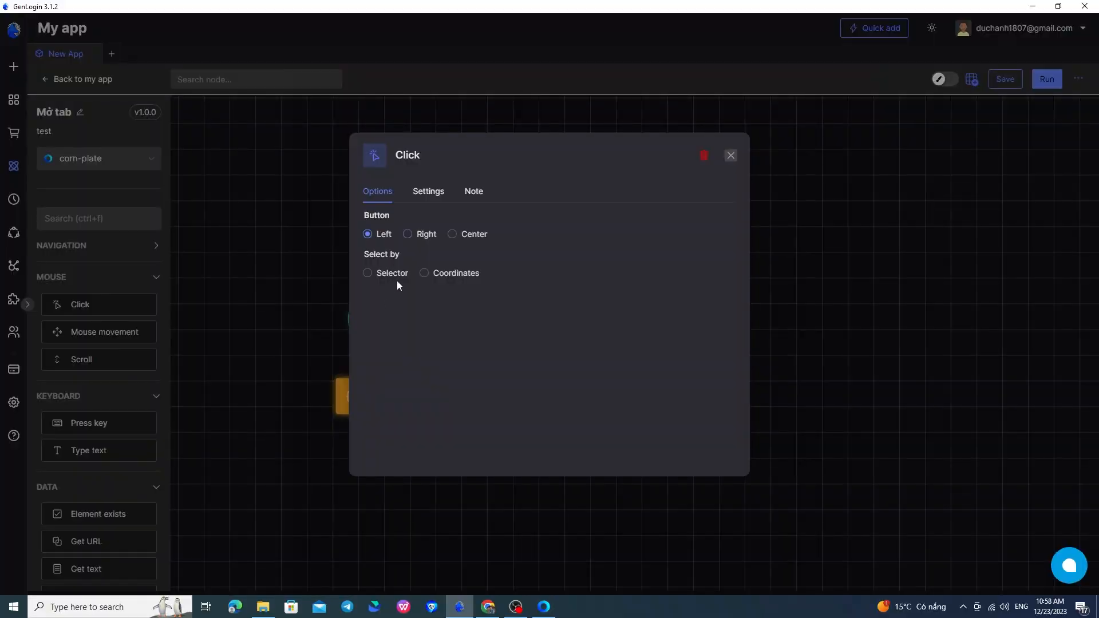
Step: Set the Click node in GenLogin to select by Coordinates, inspect its X and Y fields, and close its settings
{"action": "left_click", "coordinate": [445, 274]}
{"action": "left_click", "coordinate": [423, 317]}
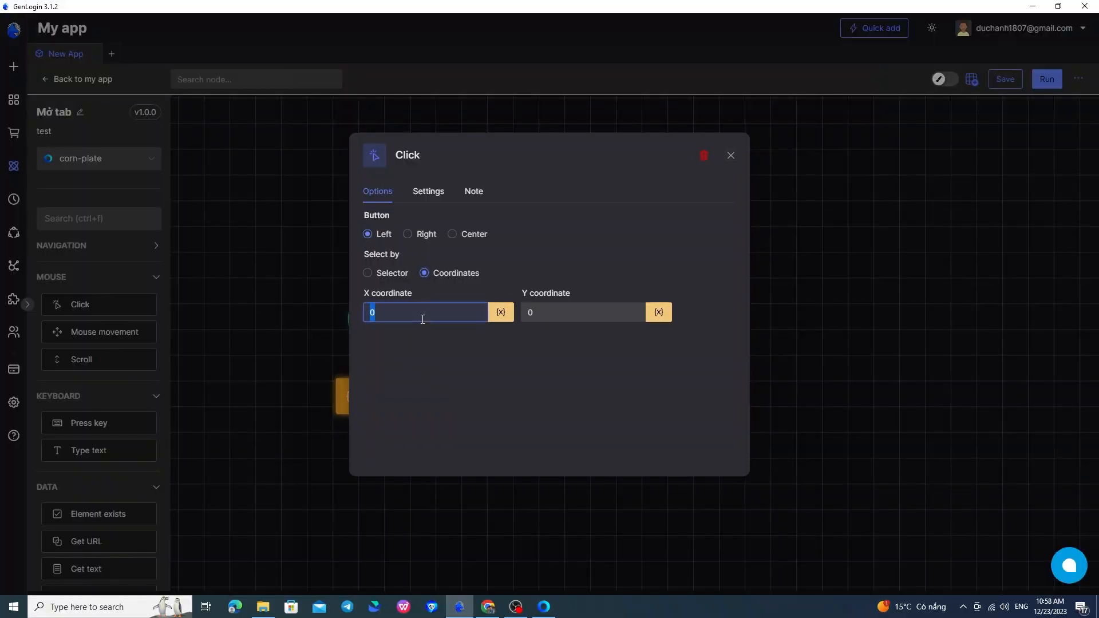
{"action": "left_click", "coordinate": [563, 316]}
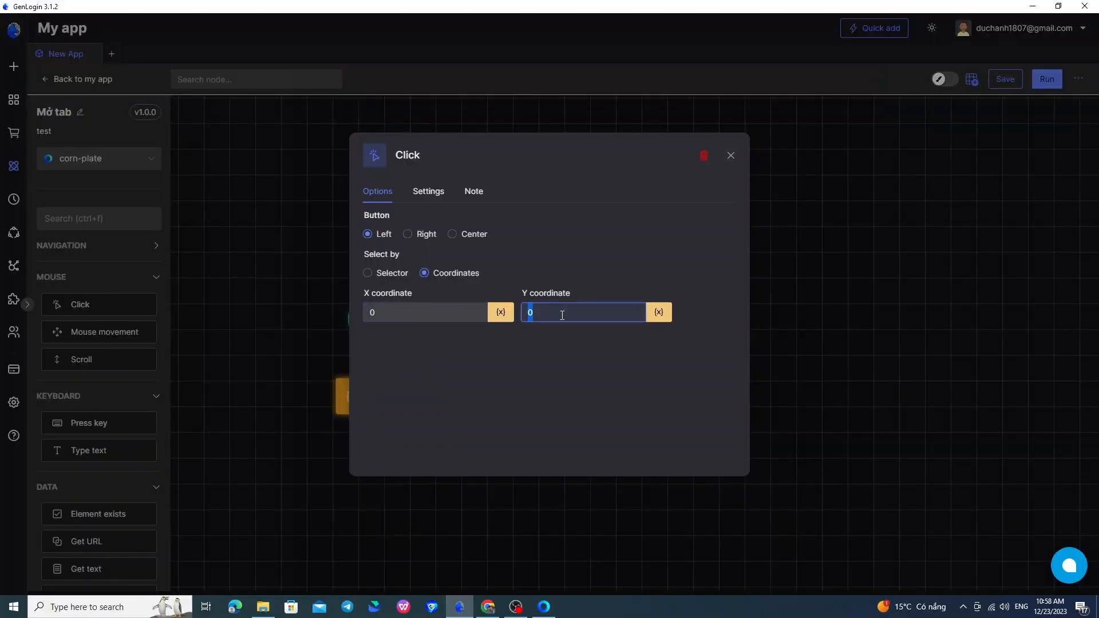
{"action": "left_click", "coordinate": [730, 158]}
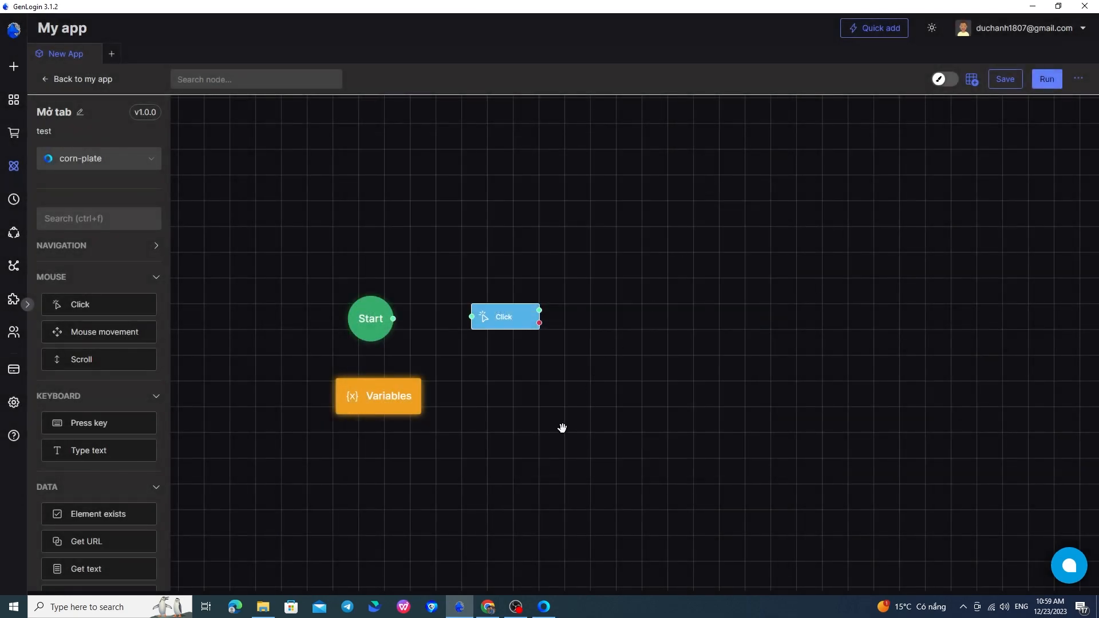
Step: Return to the YouTube browser window, shrink it to examine how the video layout shifts, and maximize it again
{"action": "left_click", "coordinate": [544, 608]}
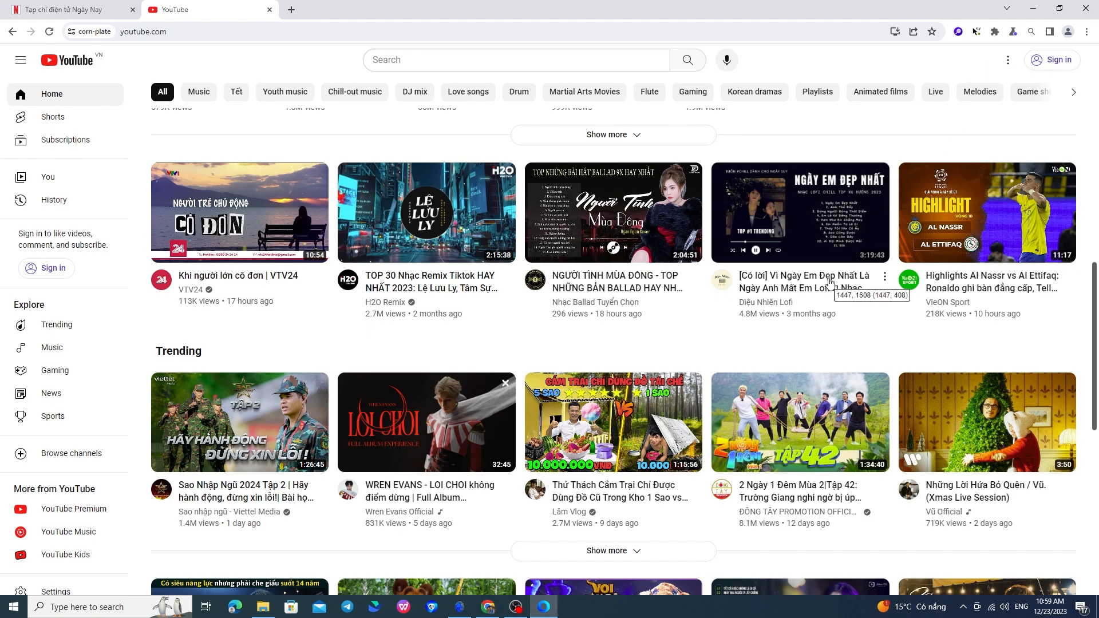
{"action": "mouse_move", "coordinate": [842, 281]}
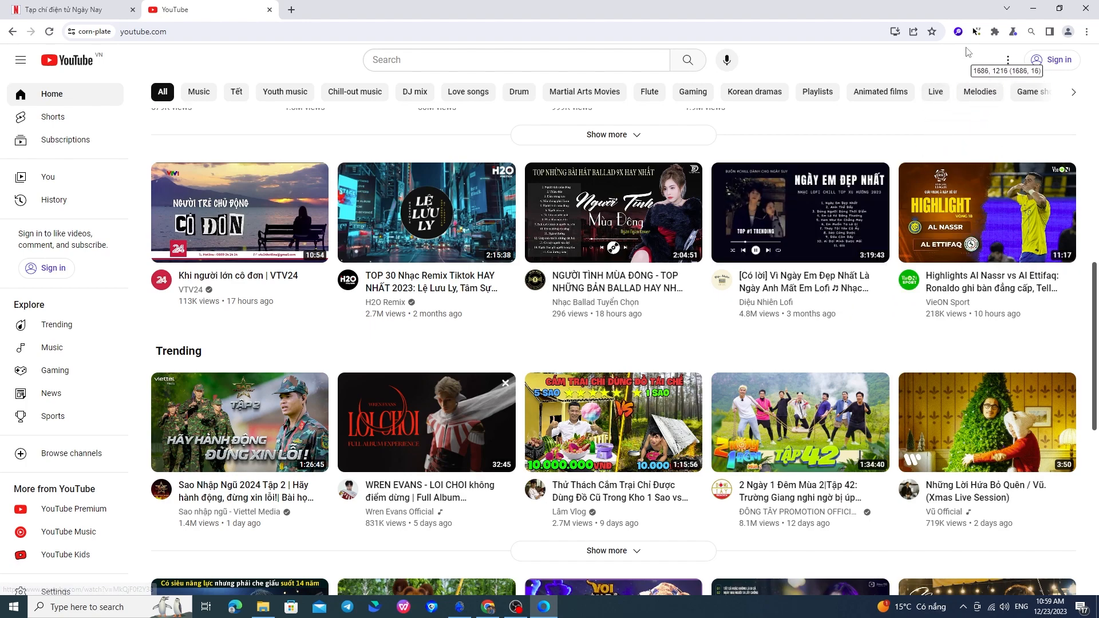
{"action": "left_click", "coordinate": [1060, 8]}
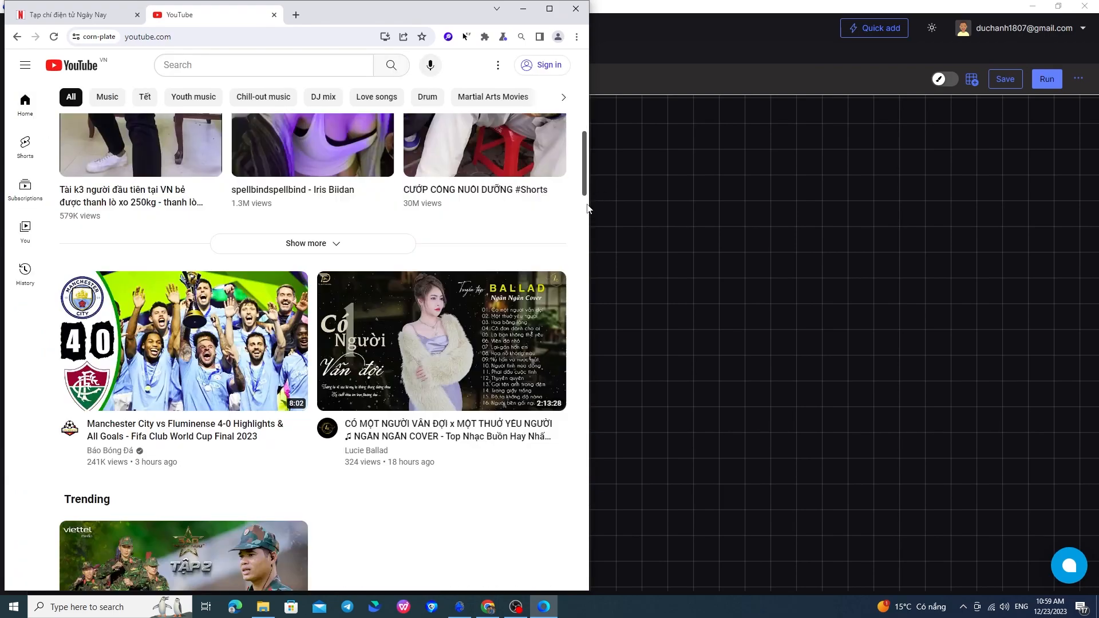
{"action": "left_click_drag", "start_coordinate": [590, 220], "coordinate": [439, 220]}
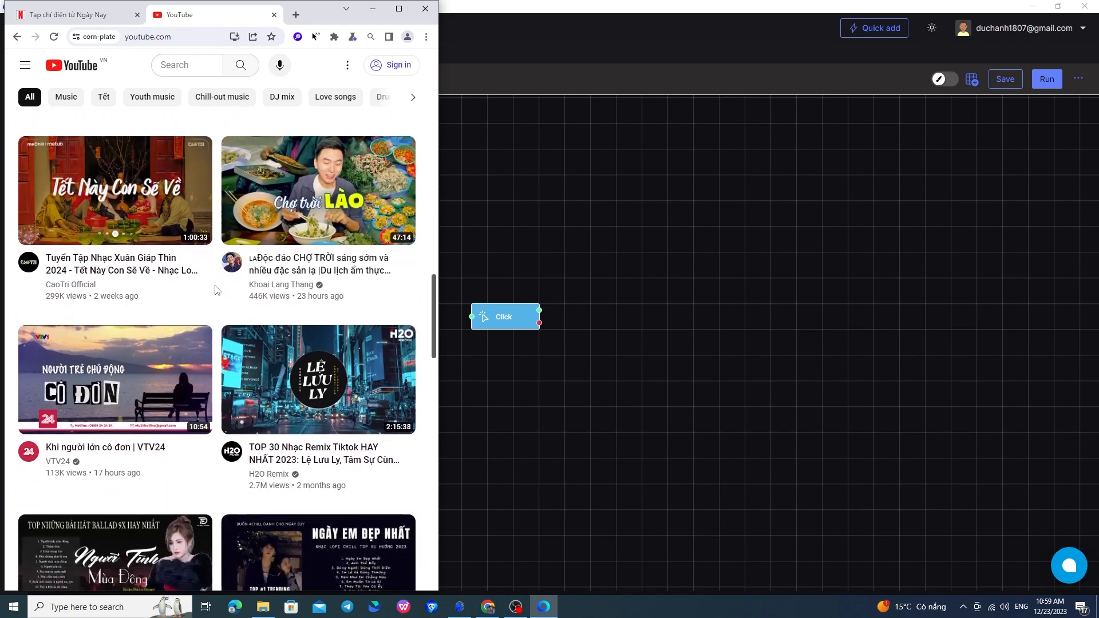
{"action": "scroll", "coordinate": [217, 290], "scroll_direction": "up", "scroll_amount": 10}
{"action": "scroll", "coordinate": [218, 287], "scroll_direction": "up", "scroll_amount": 5}
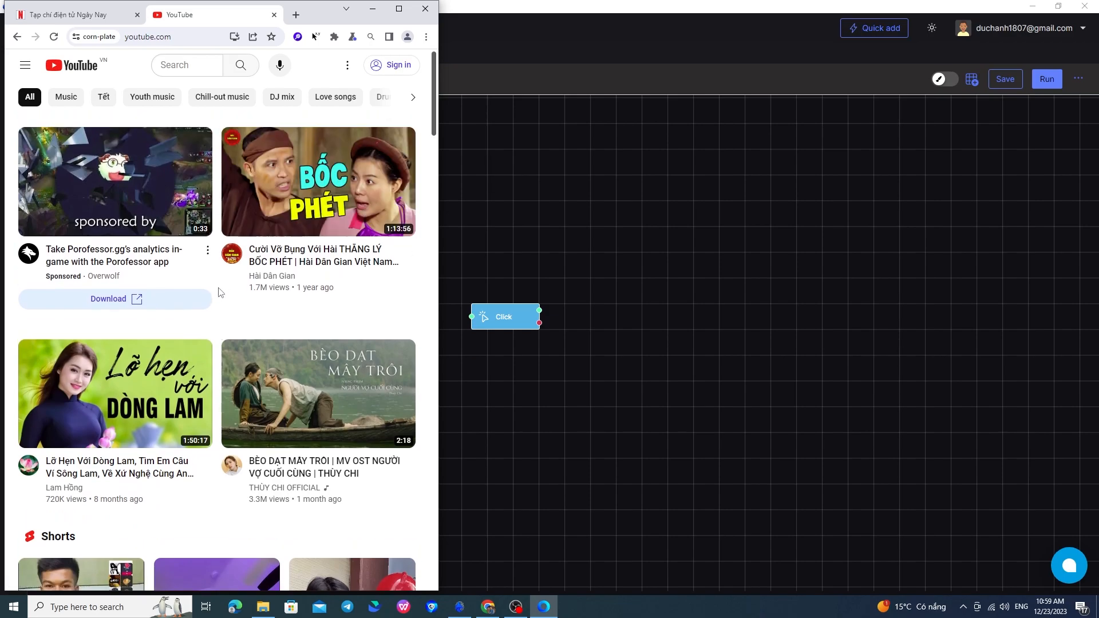
{"action": "scroll", "coordinate": [219, 295], "scroll_direction": "down", "scroll_amount": 10}
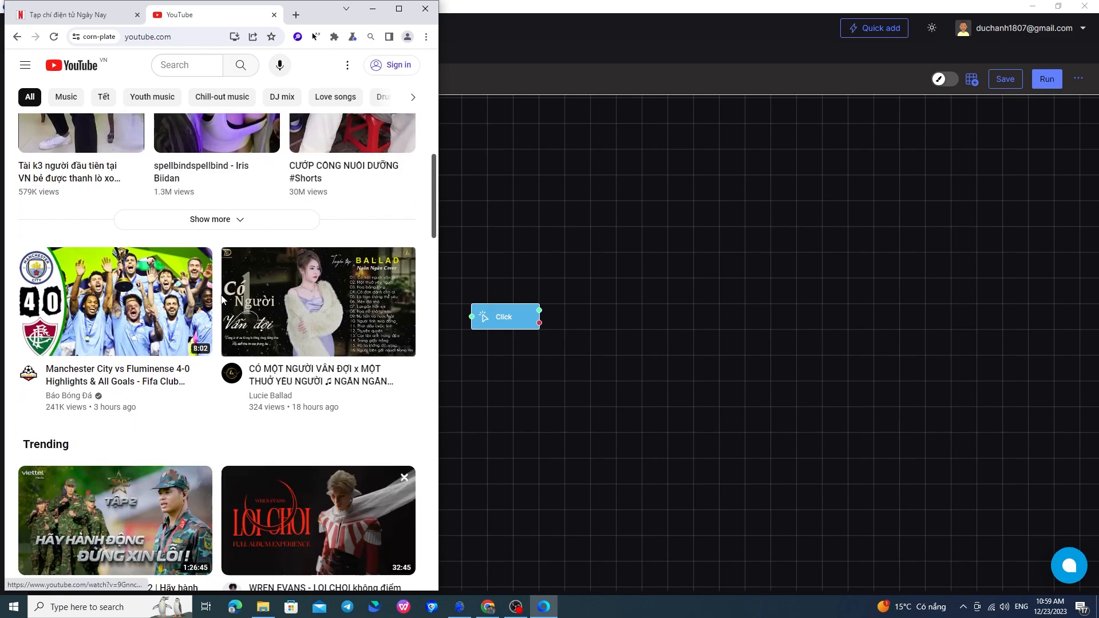
{"action": "scroll", "coordinate": [219, 300], "scroll_direction": "down", "scroll_amount": 2}
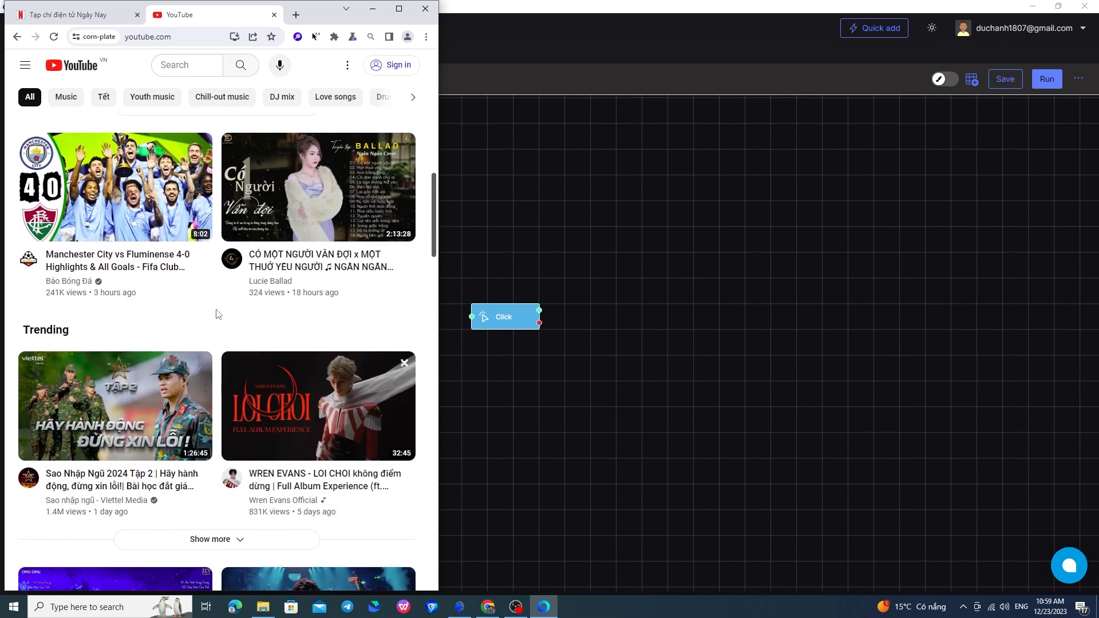
{"action": "mouse_move", "coordinate": [470, 607]}
{"action": "left_click", "coordinate": [402, 11]}
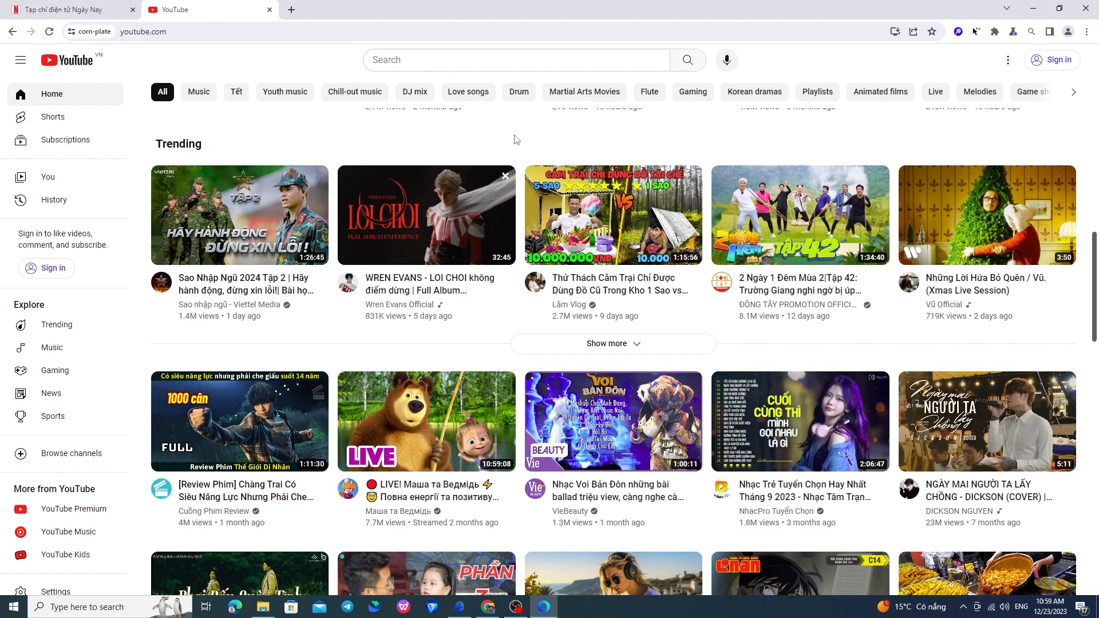
Step: Bring the video "Khi người lớn cô đơn | VTV24" into view and start the Element Helper extension's element selector
{"action": "scroll", "coordinate": [517, 140], "scroll_direction": "up", "scroll_amount": 3}
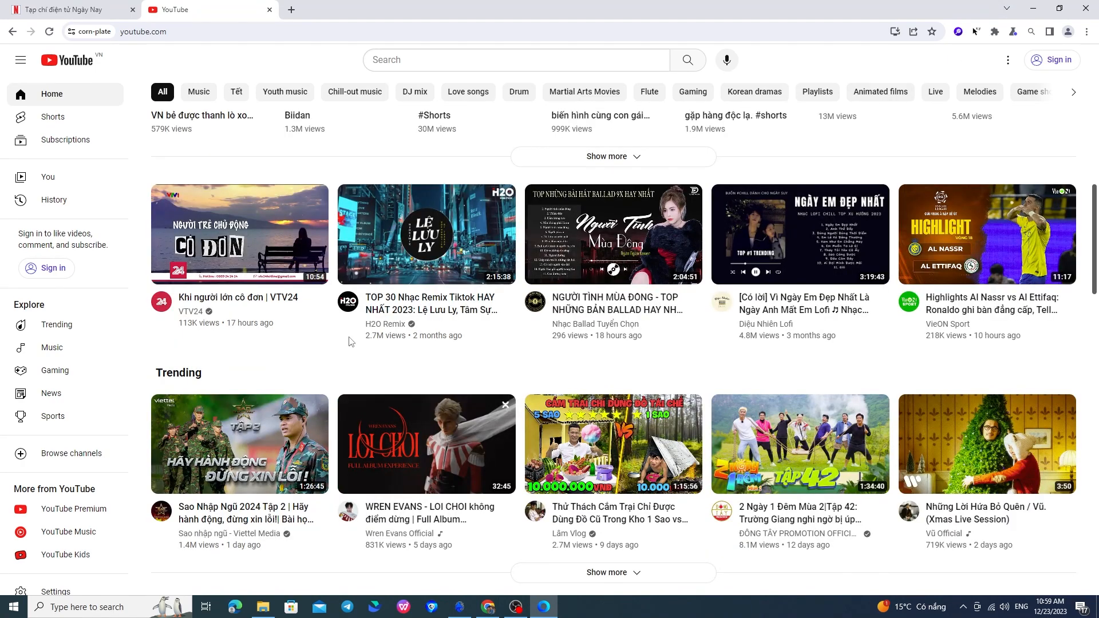
{"action": "scroll", "coordinate": [321, 326], "scroll_direction": "up", "scroll_amount": 4}
{"action": "scroll", "coordinate": [301, 320], "scroll_direction": "down", "scroll_amount": 1}
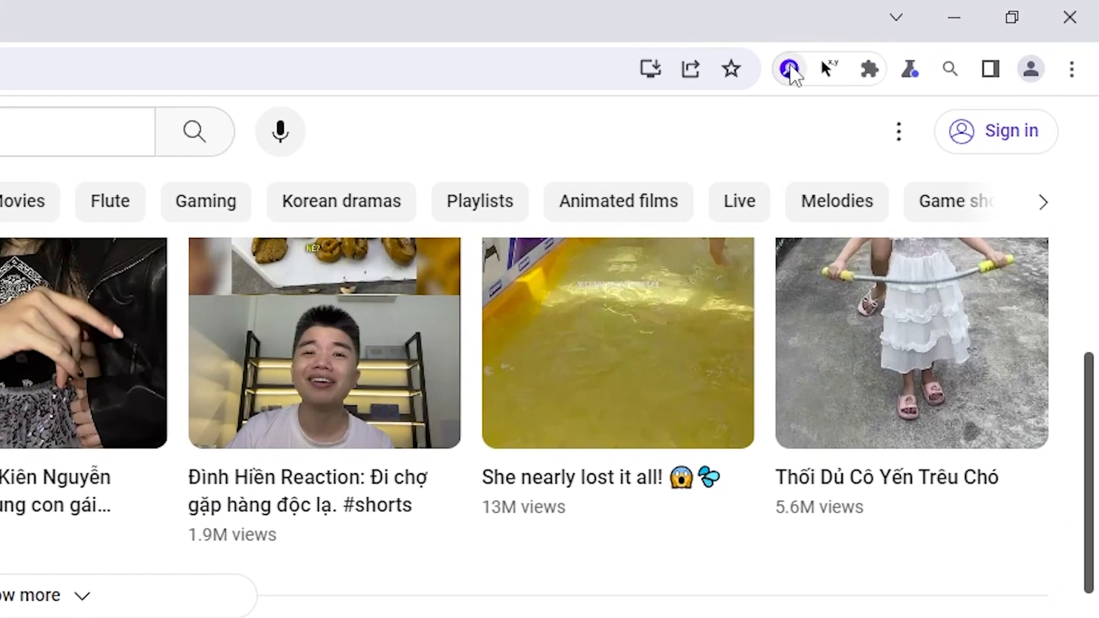
{"action": "left_click", "coordinate": [790, 68]}
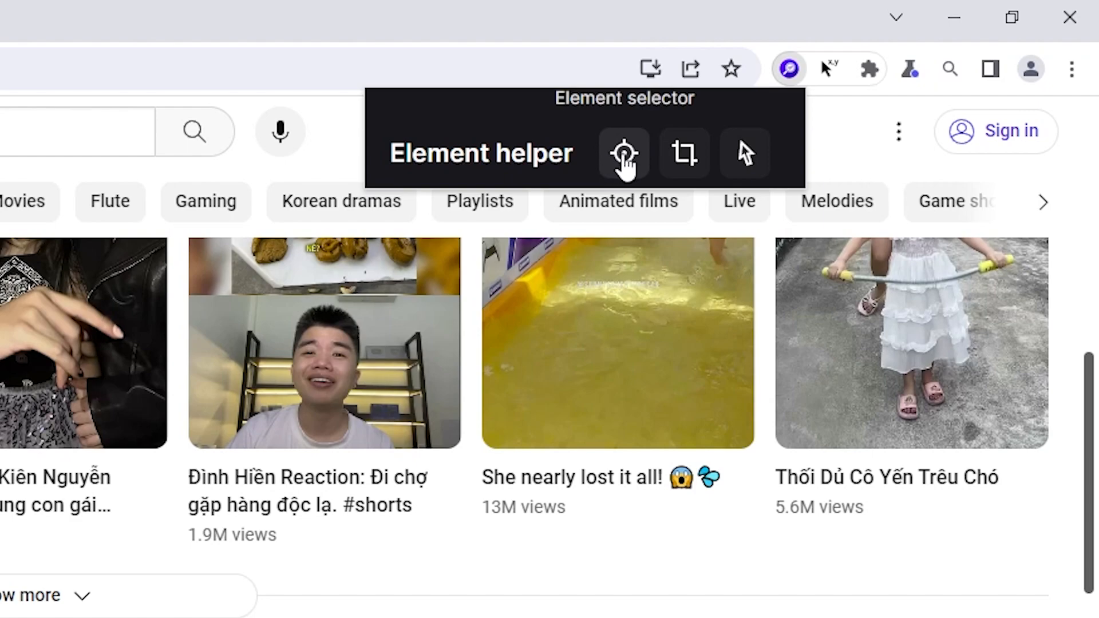
{"action": "left_click", "coordinate": [624, 155]}
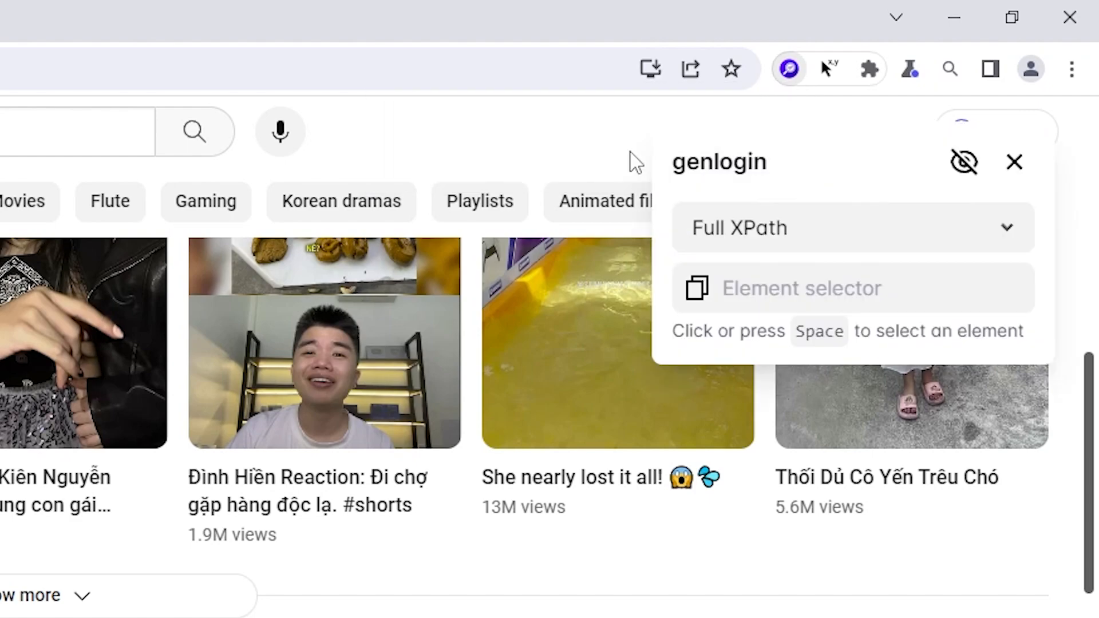
Step: Review the selector types, keep Full XPath, and enable element highlighting on the page
{"action": "left_click", "coordinate": [753, 225]}
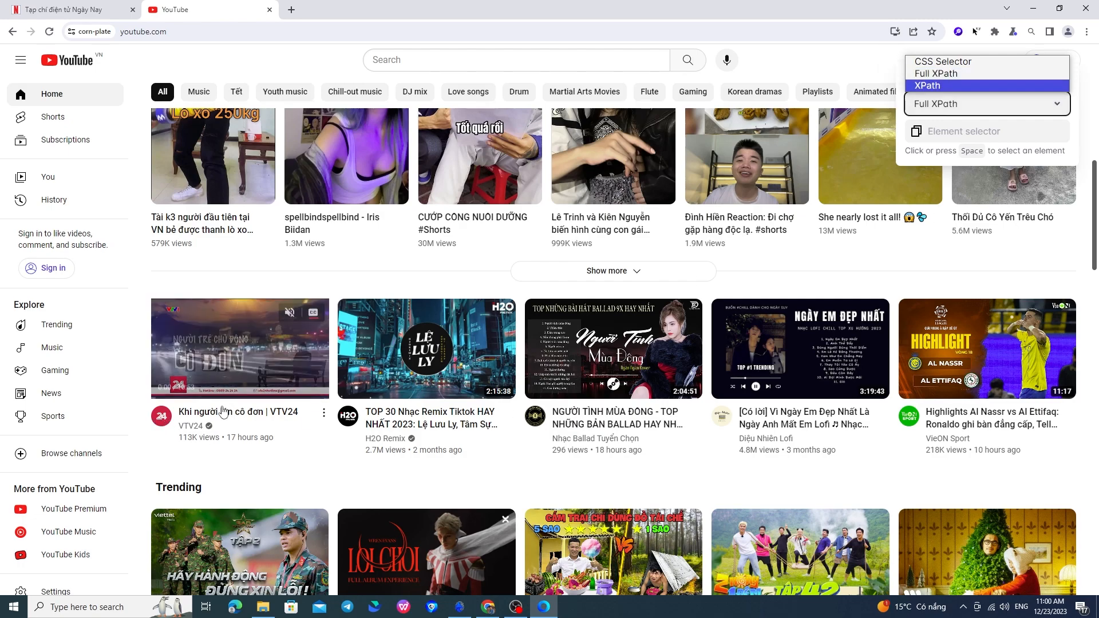
{"action": "left_click", "coordinate": [968, 78]}
{"action": "left_click", "coordinate": [951, 100]}
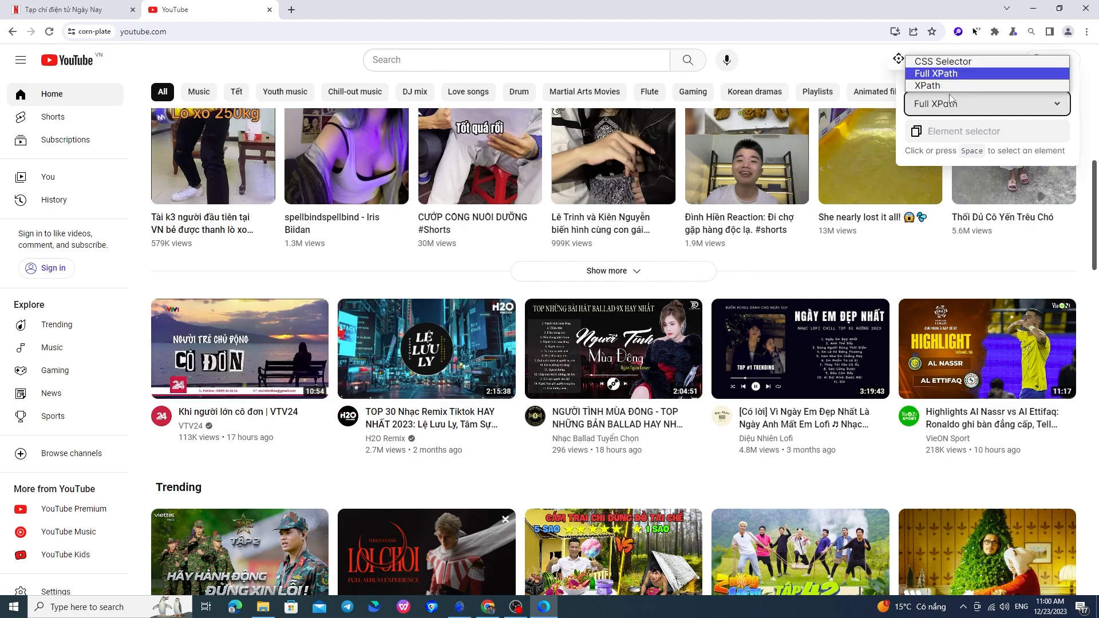
{"action": "left_click", "coordinate": [975, 77]}
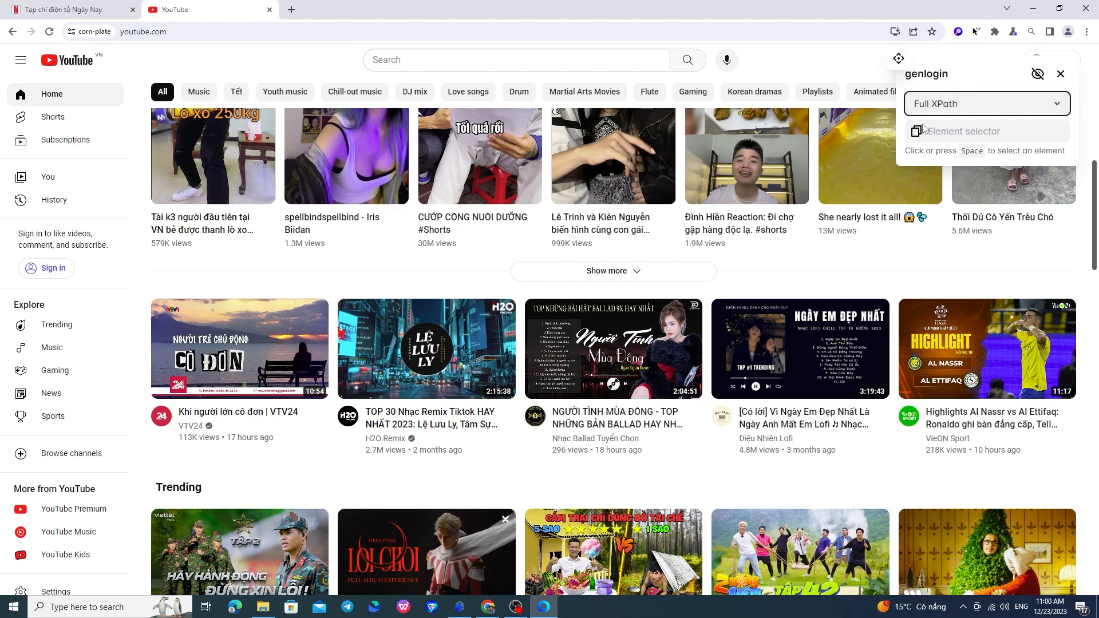
{"action": "left_click", "coordinate": [1039, 75]}
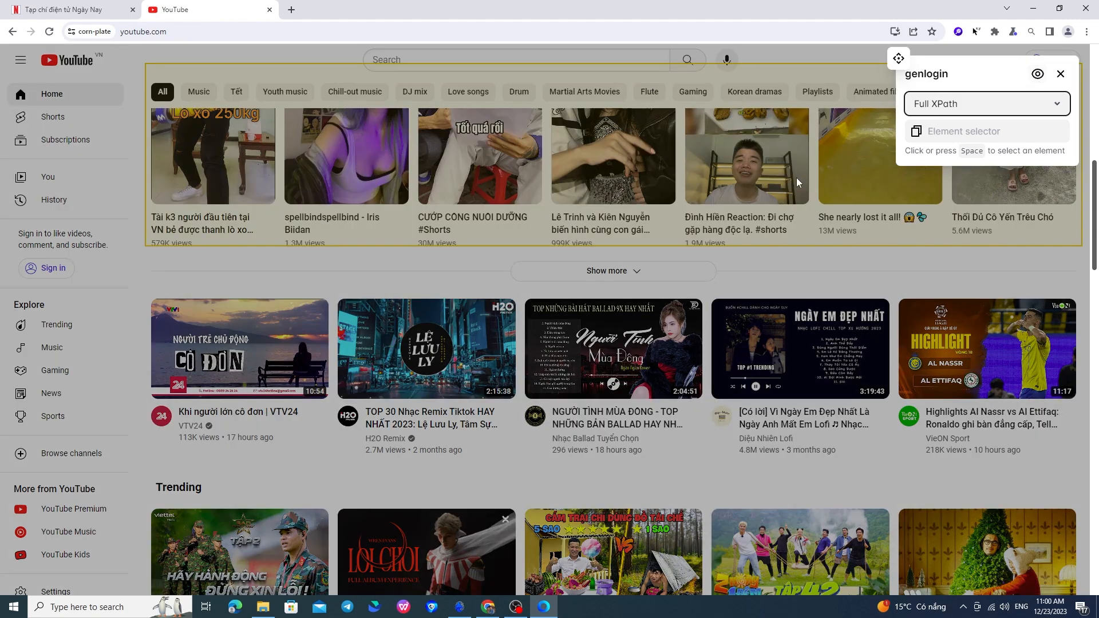
Step: Pick the title of the "Khi người lớn cô đơn | VTV24" video and copy its full XPath
{"action": "left_click", "coordinate": [236, 414]}
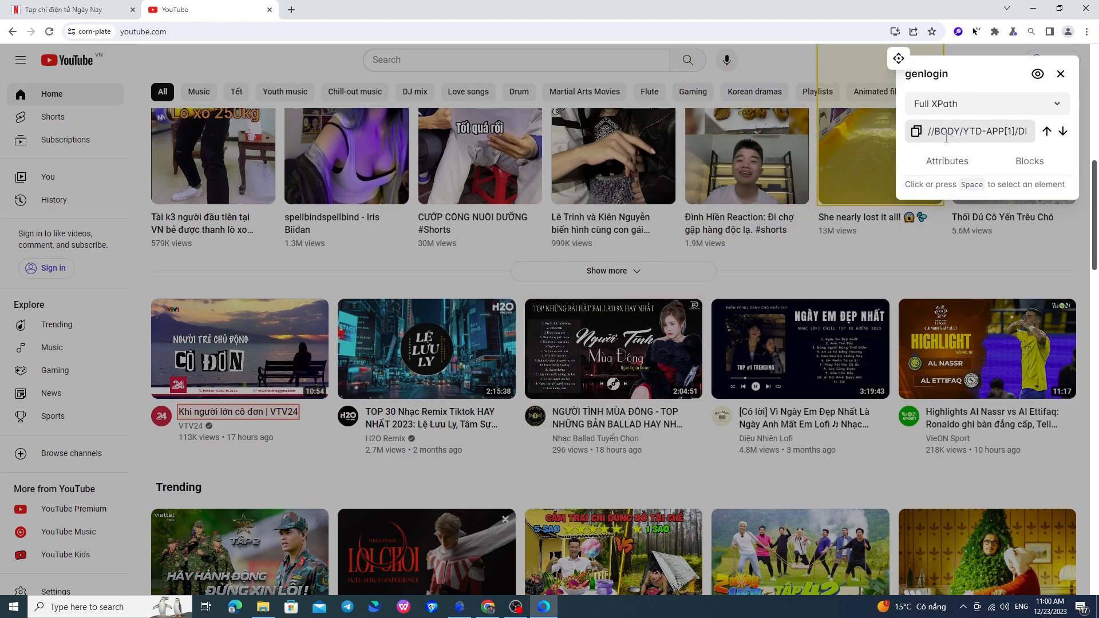
{"action": "left_click", "coordinate": [927, 140]}
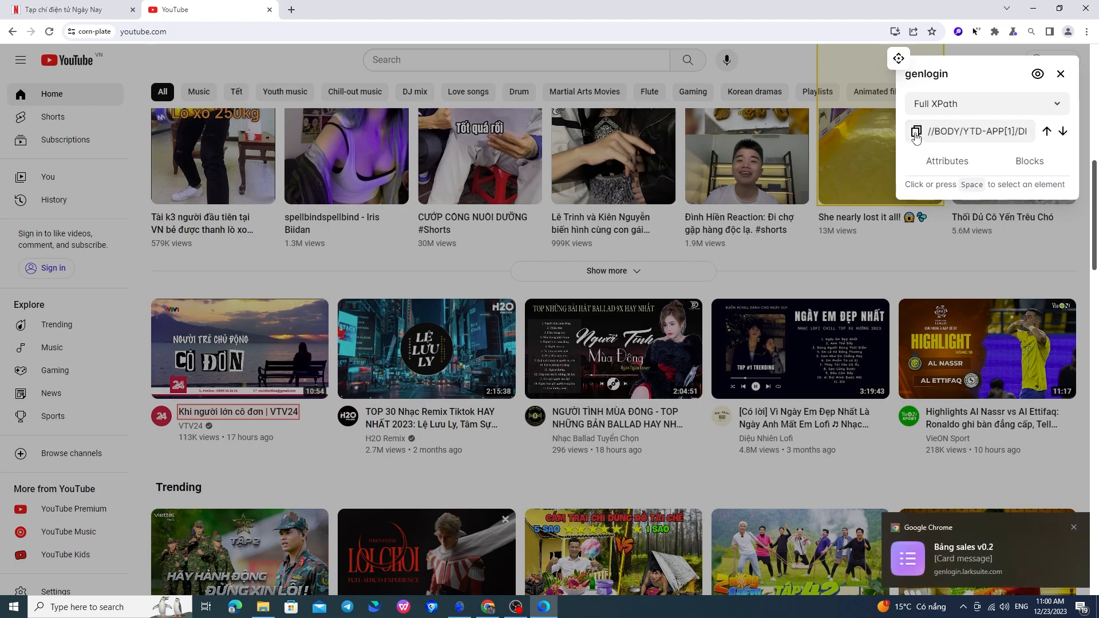
{"action": "key", "text": "ctrl+a"}
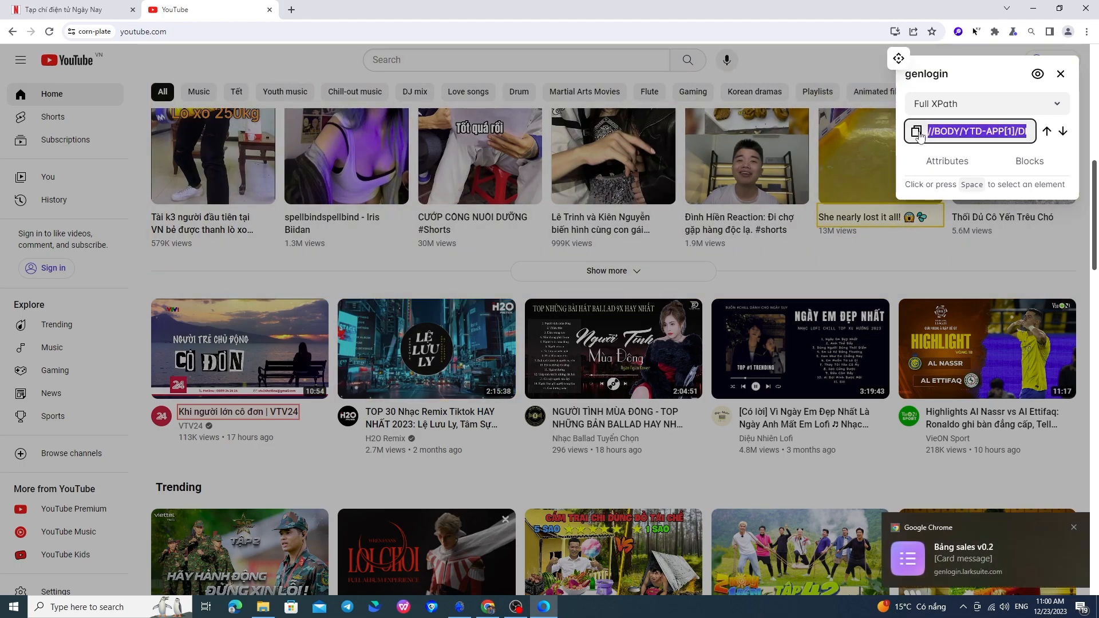
Step: Switch to GenLogin and set the Click node to select by XPath selector, using the copied full XPath of the video title
{"action": "left_click", "coordinate": [460, 607]}
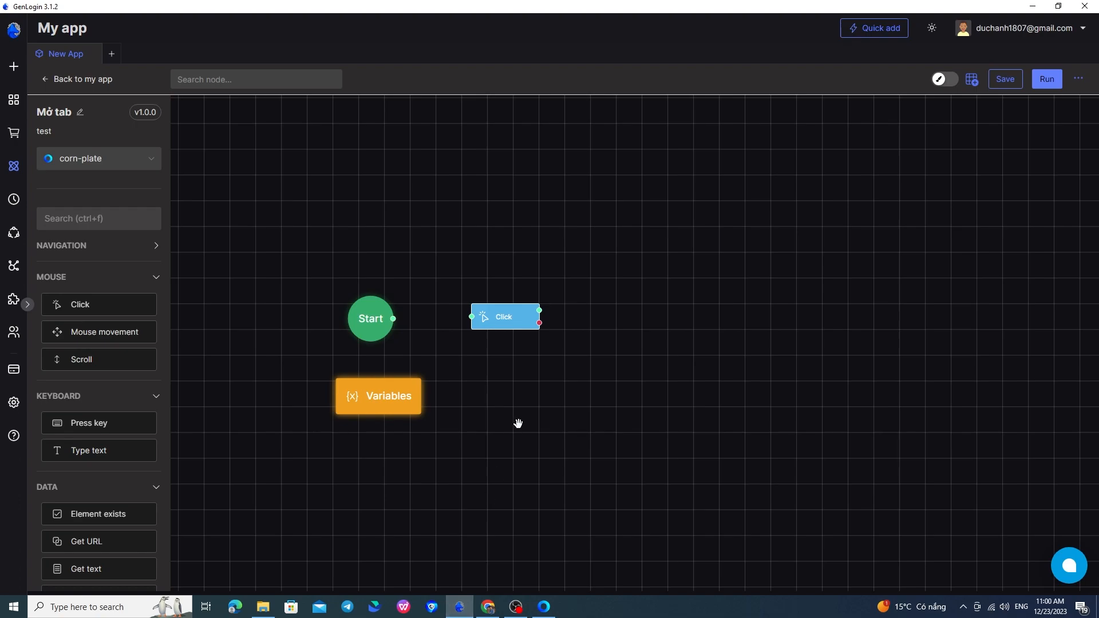
{"action": "double_click", "coordinate": [507, 316]}
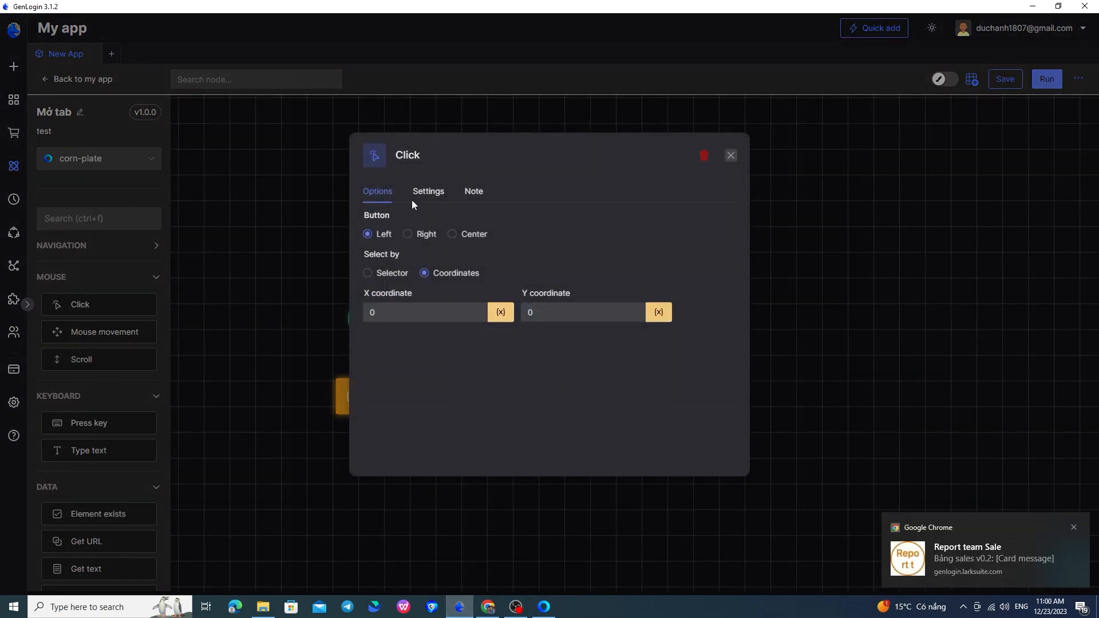
{"action": "left_click", "coordinate": [389, 274]}
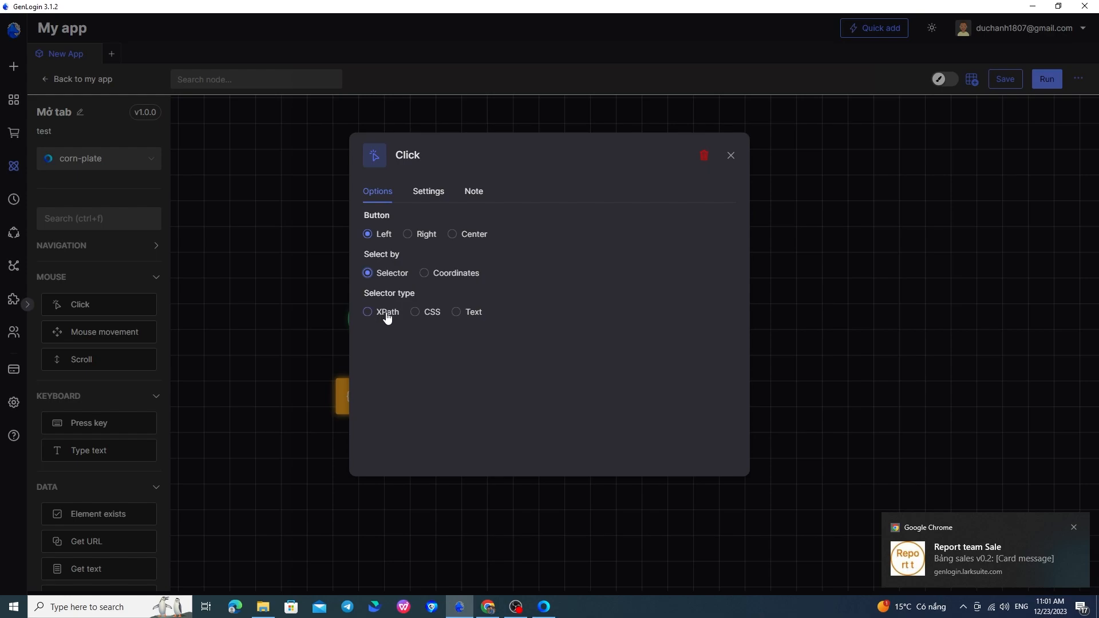
{"action": "left_click", "coordinate": [416, 312]}
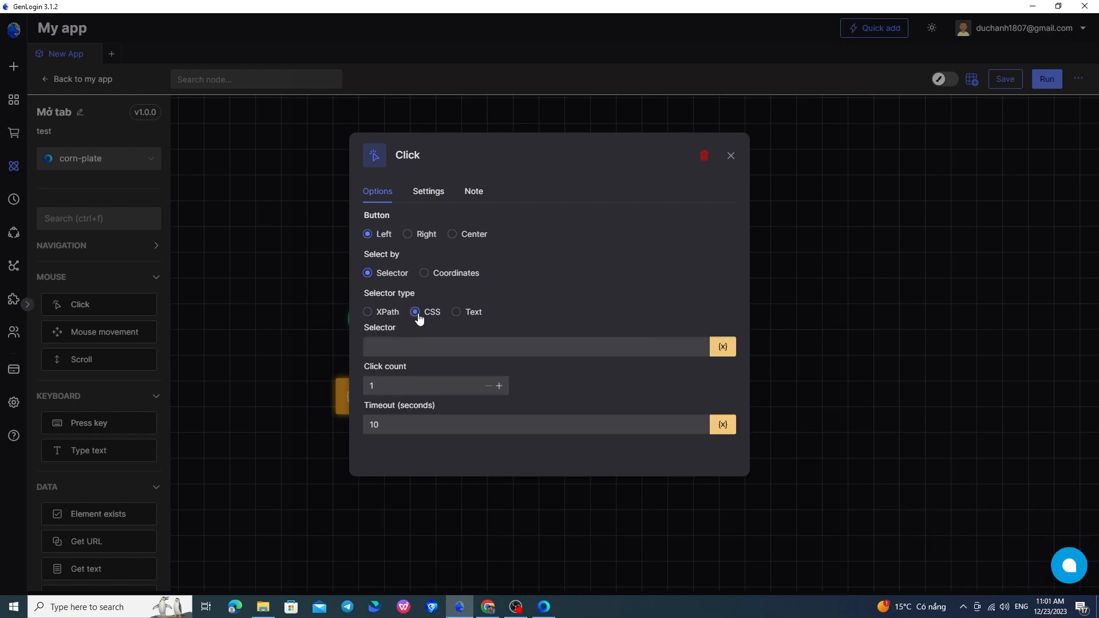
{"action": "left_click", "coordinate": [407, 340]}
{"action": "left_click", "coordinate": [375, 312]}
{"action": "left_click", "coordinate": [400, 340]}
{"action": "key", "text": "ctrl+v"}
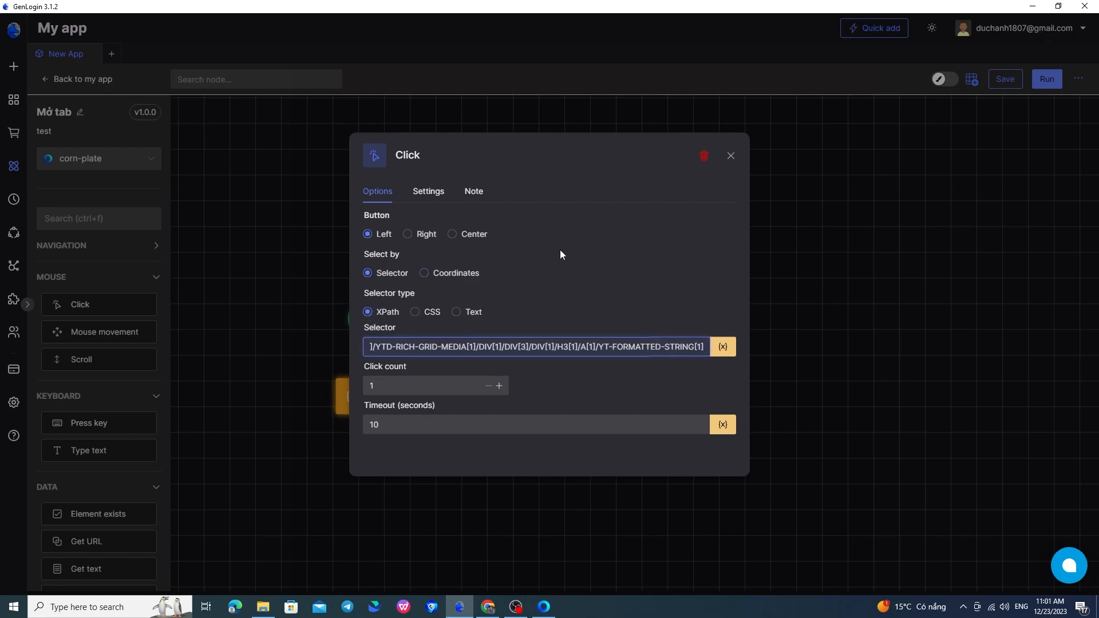
{"action": "left_click", "coordinate": [731, 156]}
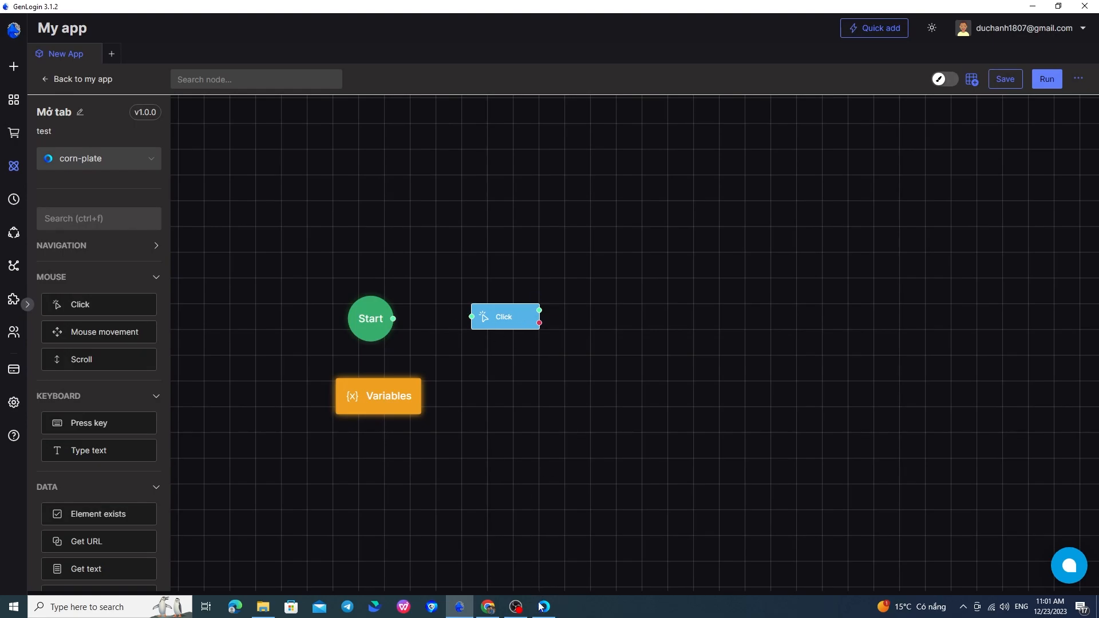
Step: Close the element selector overlay on the YouTube page and run only the Click node in GenLogin
{"action": "mouse_move", "coordinate": [503, 317]}
{"action": "left_click", "coordinate": [544, 607]}
{"action": "left_click", "coordinate": [1061, 73]}
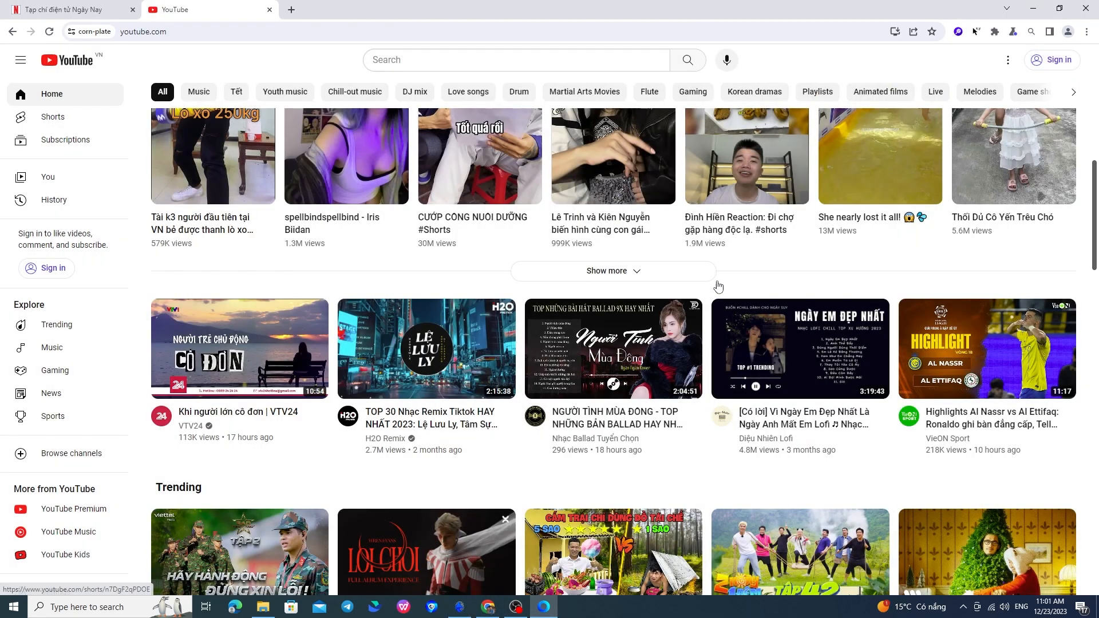
{"action": "key", "text": "alt+Tab"}
{"action": "left_click", "coordinate": [490, 298]}
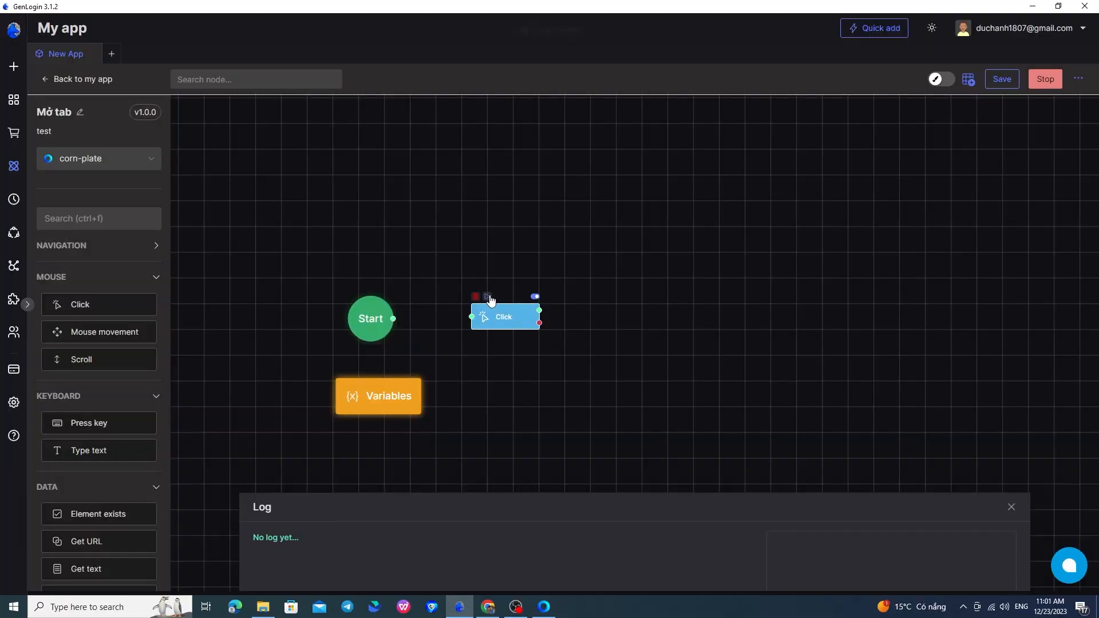
Step: Return to the YouTube browser window and check the title of the opened video
{"action": "left_click", "coordinate": [544, 607]}
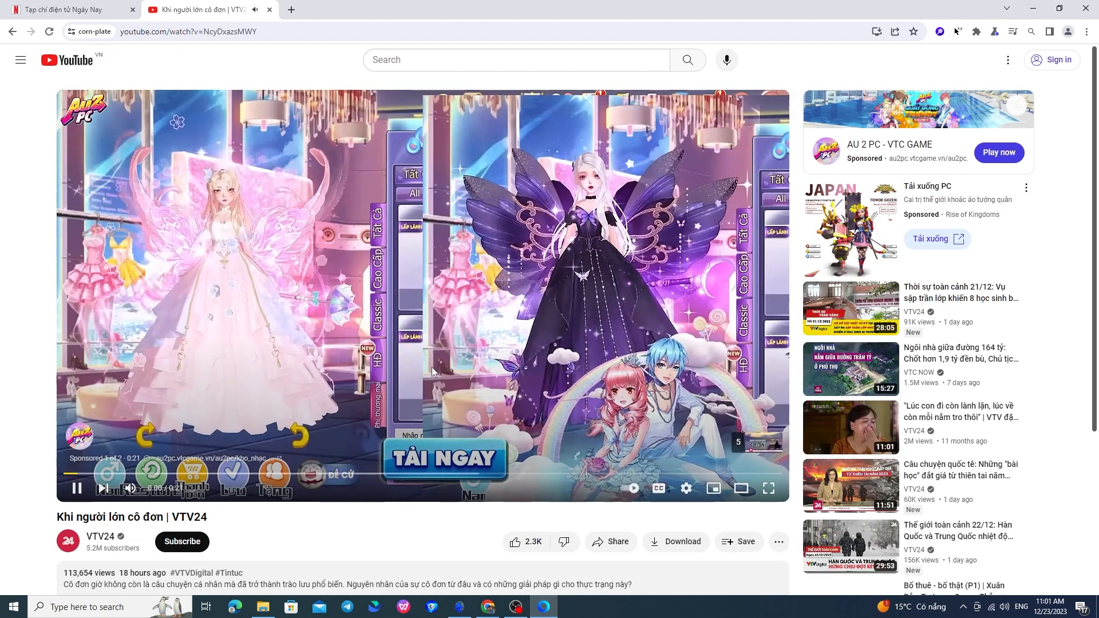
{"action": "scroll", "coordinate": [403, 353], "scroll_direction": "down", "scroll_amount": 4}
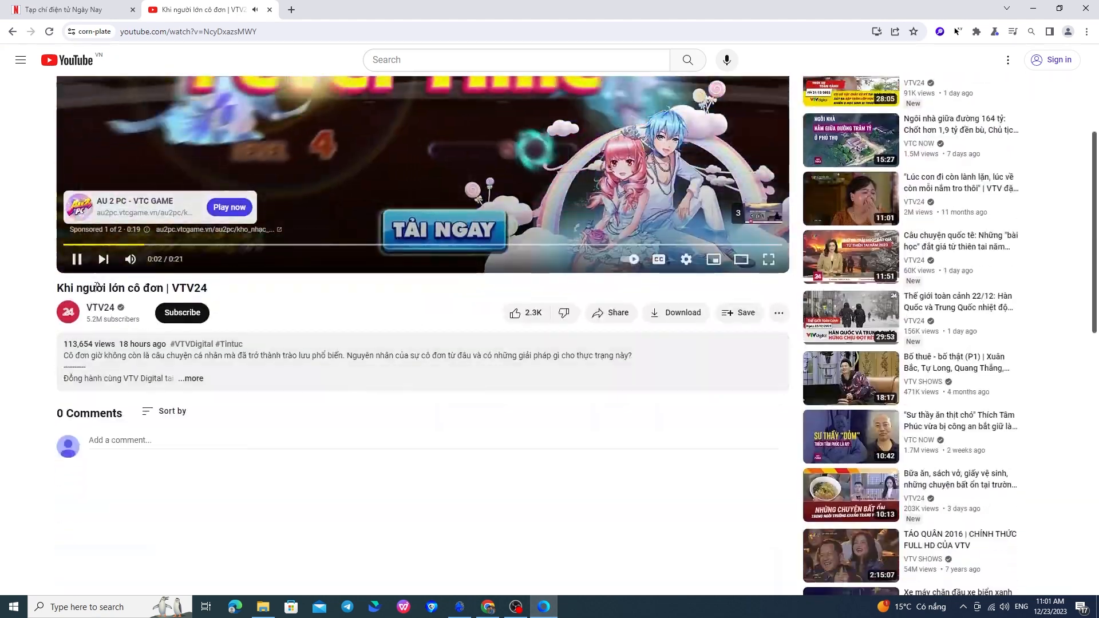
{"action": "triple_click", "coordinate": [95, 288]}
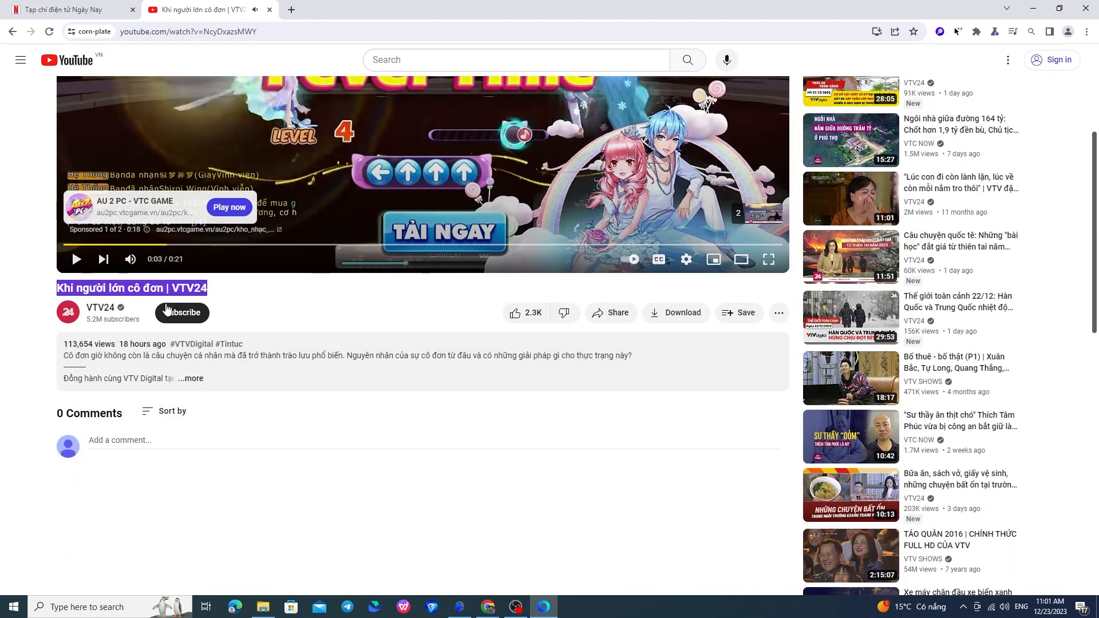
Step: Back in GenLogin, move the Click node closer to Start and add a Mouse movement node beside it
{"action": "key", "text": "alt+Tab"}
{"action": "left_click_drag", "start_coordinate": [500, 315], "coordinate": [465, 315]}
{"action": "left_click_drag", "start_coordinate": [109, 332], "coordinate": [610, 318]}
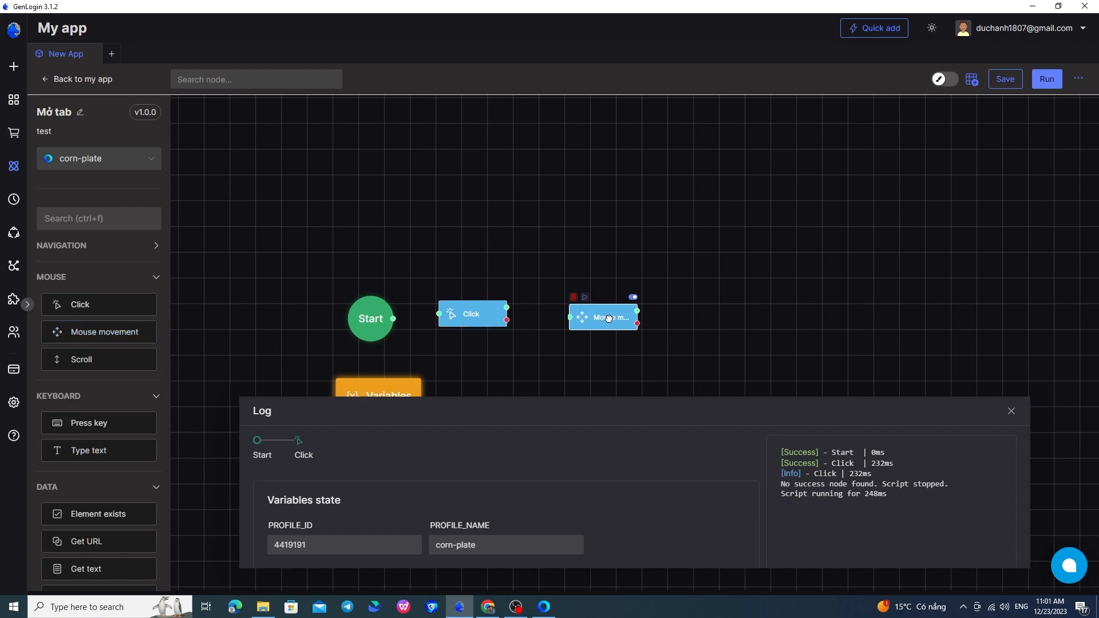
Step: Examine the X and Y coordinate options of the Mouse movement node, then close them
{"action": "double_click", "coordinate": [607, 318]}
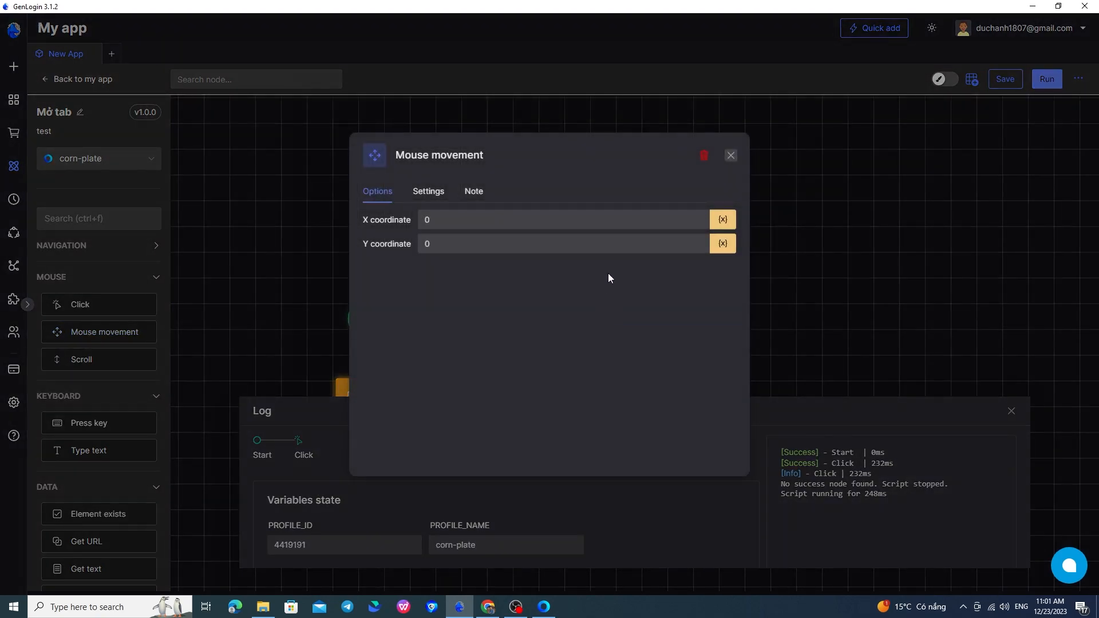
{"action": "left_click", "coordinate": [446, 238]}
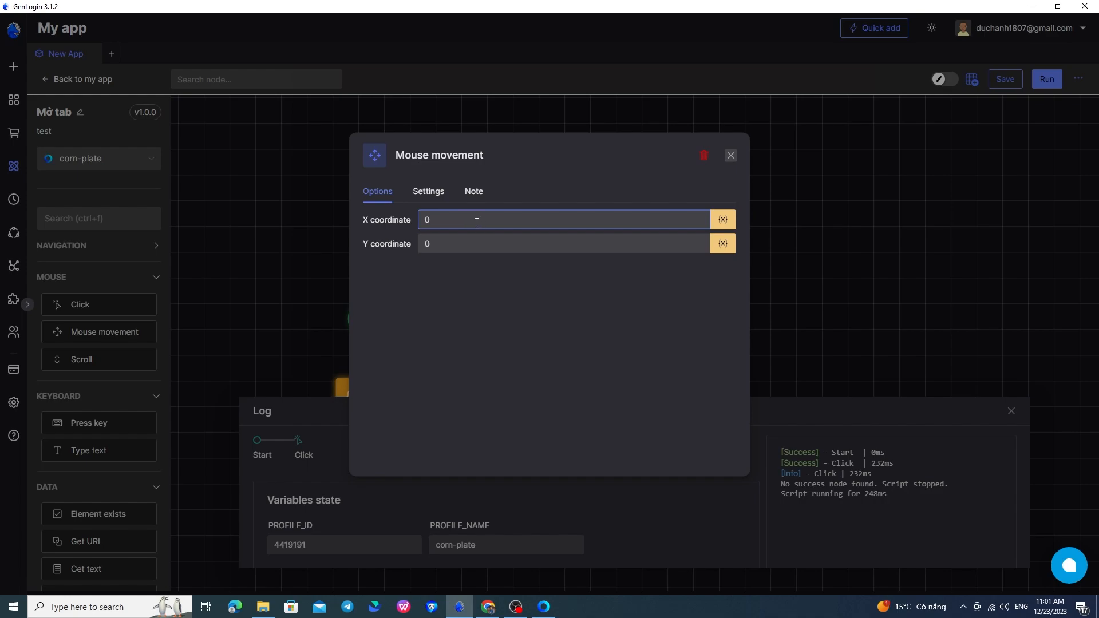
{"action": "left_click", "coordinate": [479, 241]}
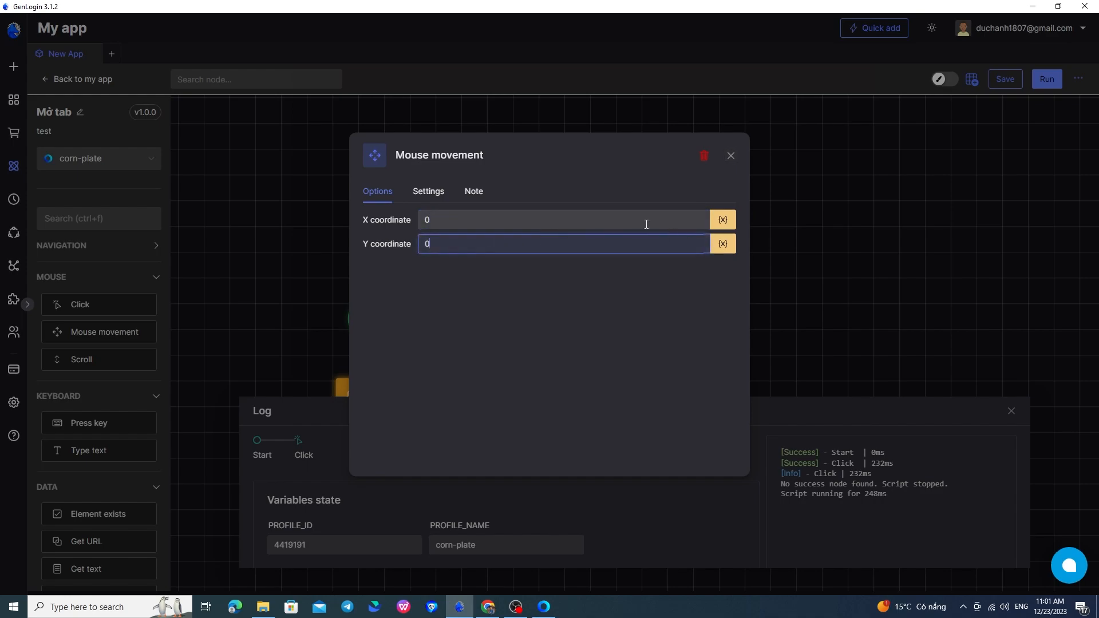
{"action": "left_click", "coordinate": [731, 156]}
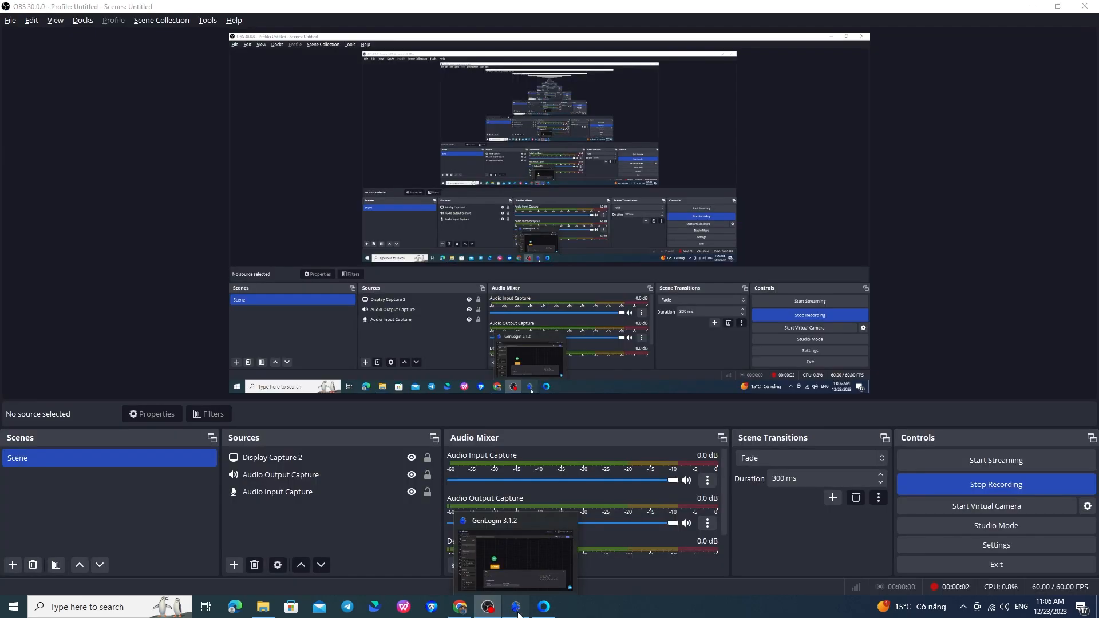
Step: Add a Scroll node beside Start in the GenLogin workflow and open its options
{"action": "left_click", "coordinate": [517, 609]}
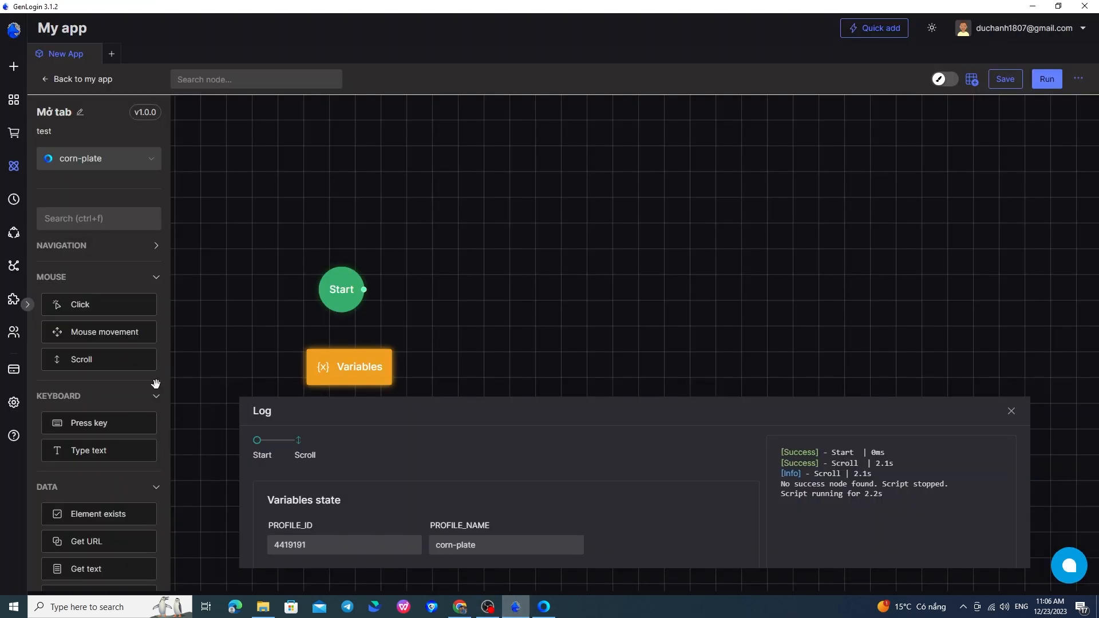
{"action": "left_click_drag", "start_coordinate": [117, 364], "coordinate": [466, 286]}
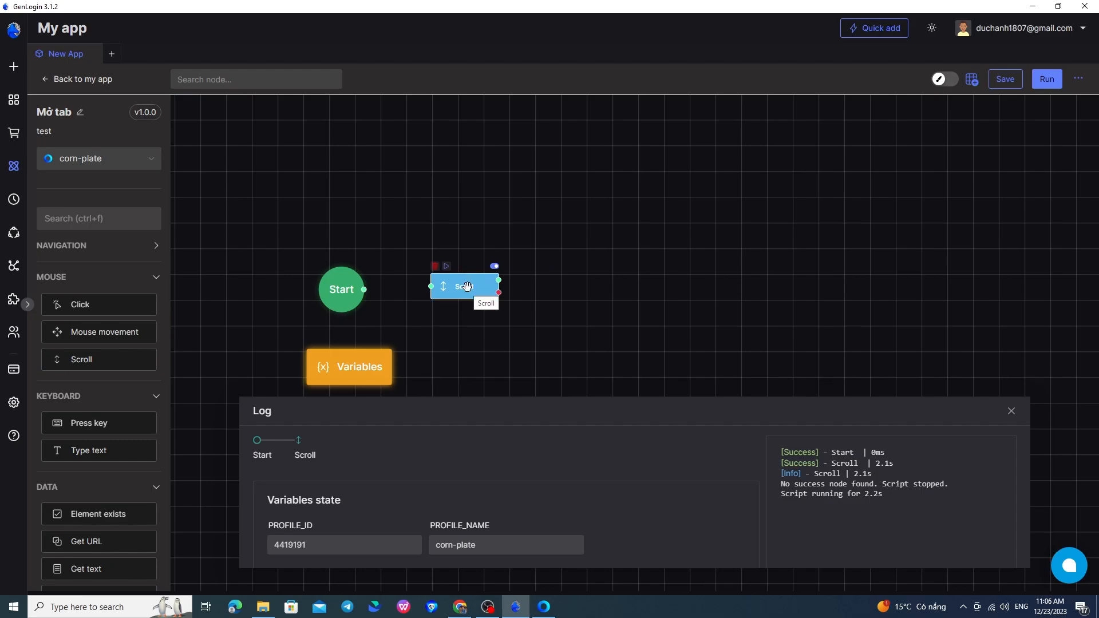
{"action": "double_click", "coordinate": [468, 287]}
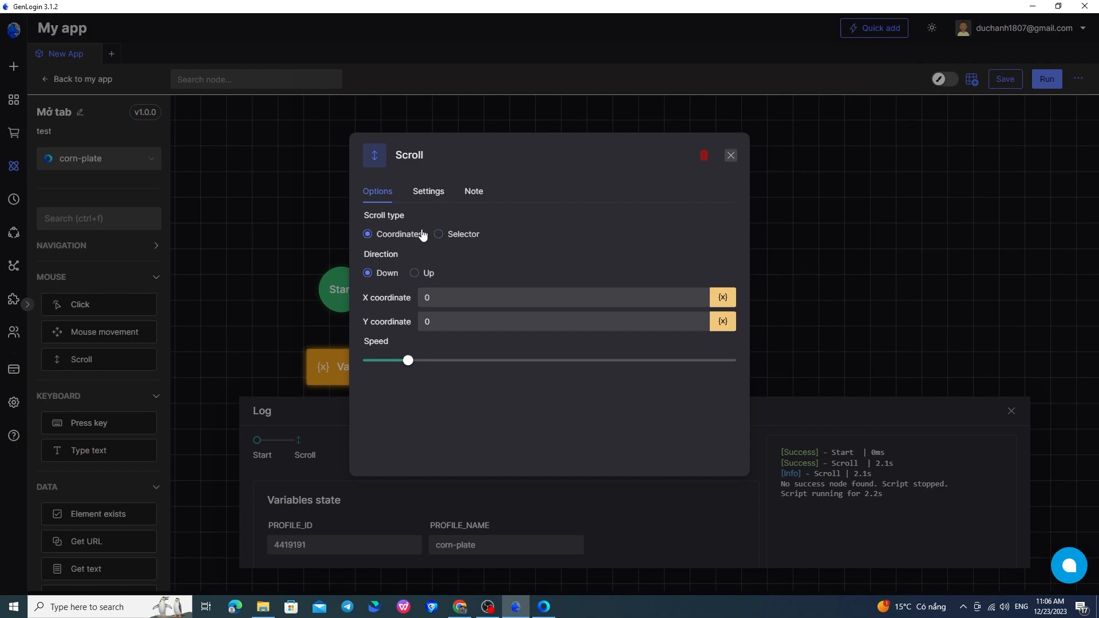
Step: Review the Scroll node's coordinate fields and its XPath and CSS selector options
{"action": "left_click", "coordinate": [429, 296]}
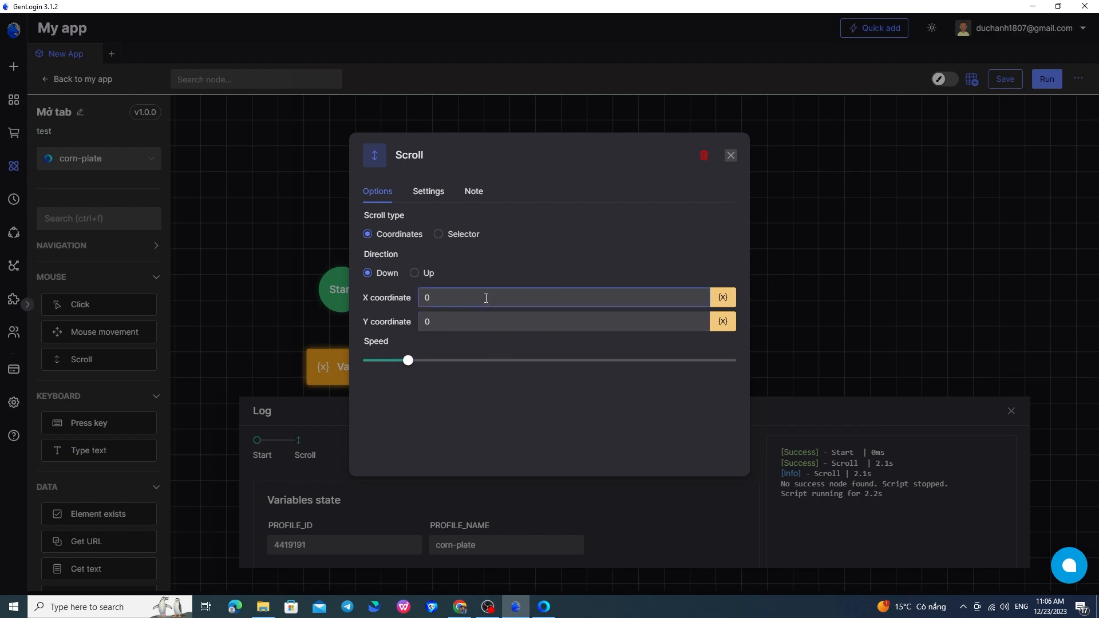
{"action": "left_click", "coordinate": [473, 239]}
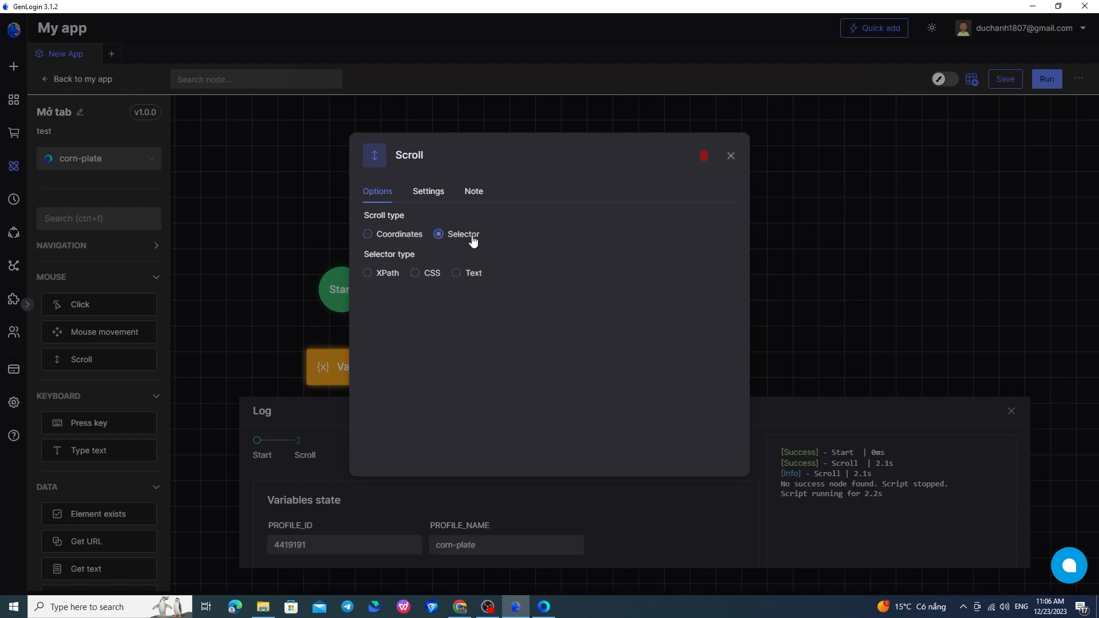
{"action": "left_click", "coordinate": [386, 275]}
{"action": "left_click", "coordinate": [416, 276]}
{"action": "left_click", "coordinate": [383, 274]}
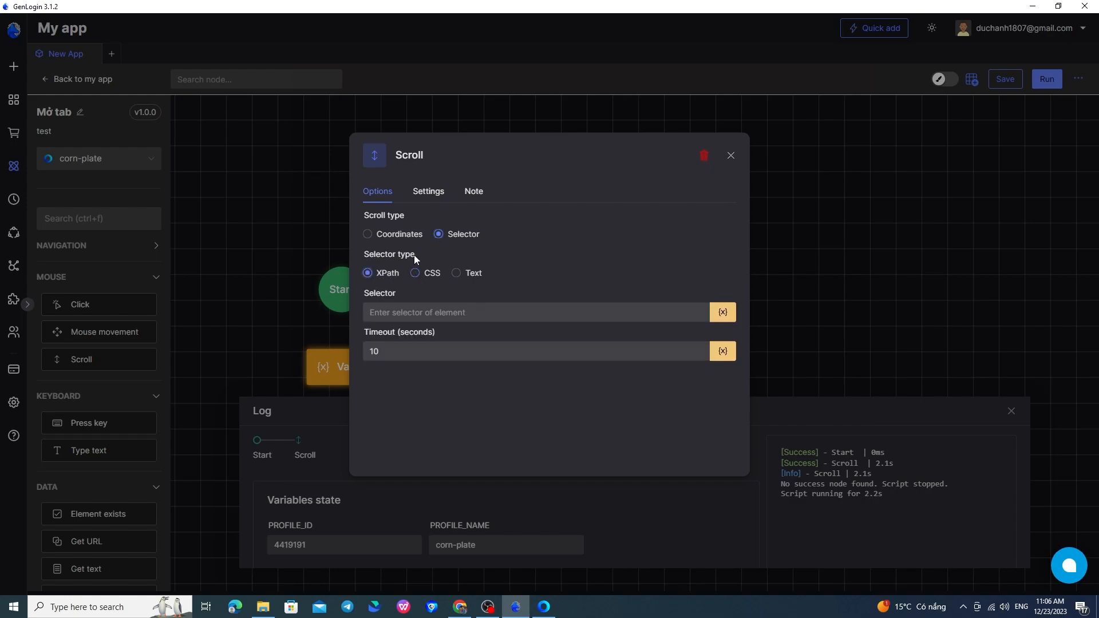
Step: Set the Scroll node to scroll down by coordinates with Y coordinate 500 and increase its speed
{"action": "left_click", "coordinate": [410, 241]}
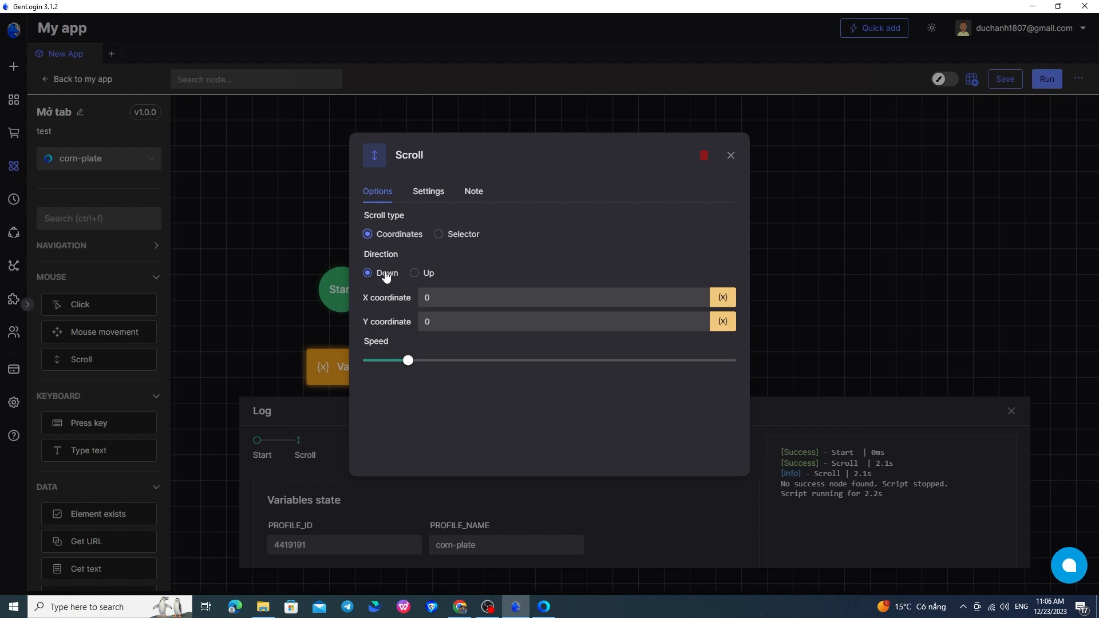
{"action": "left_click", "coordinate": [447, 299]}
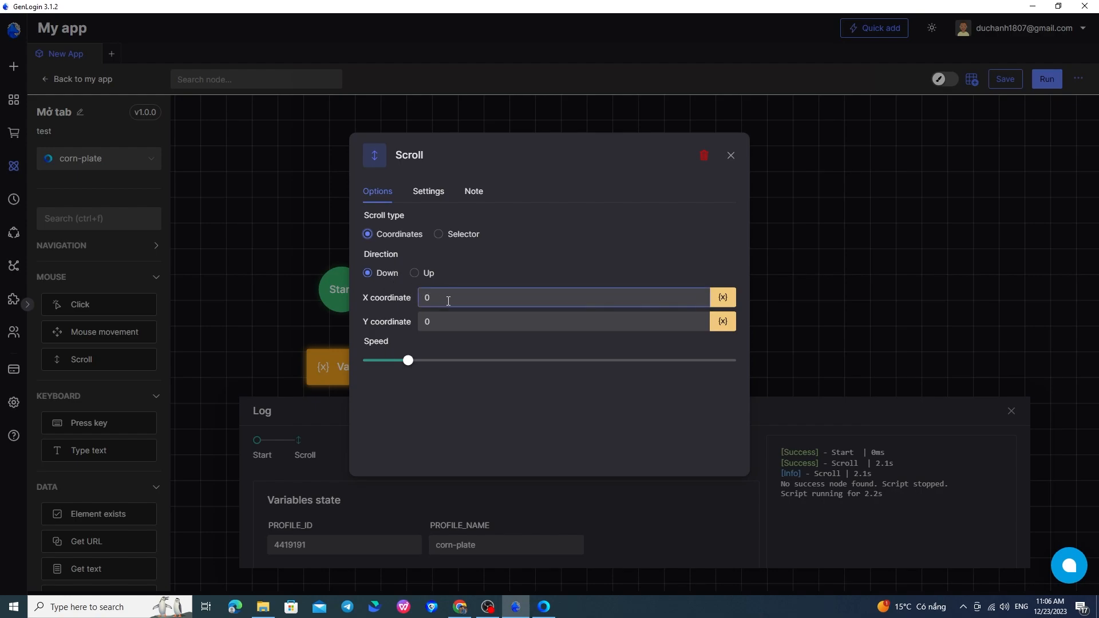
{"action": "left_click", "coordinate": [463, 322]}
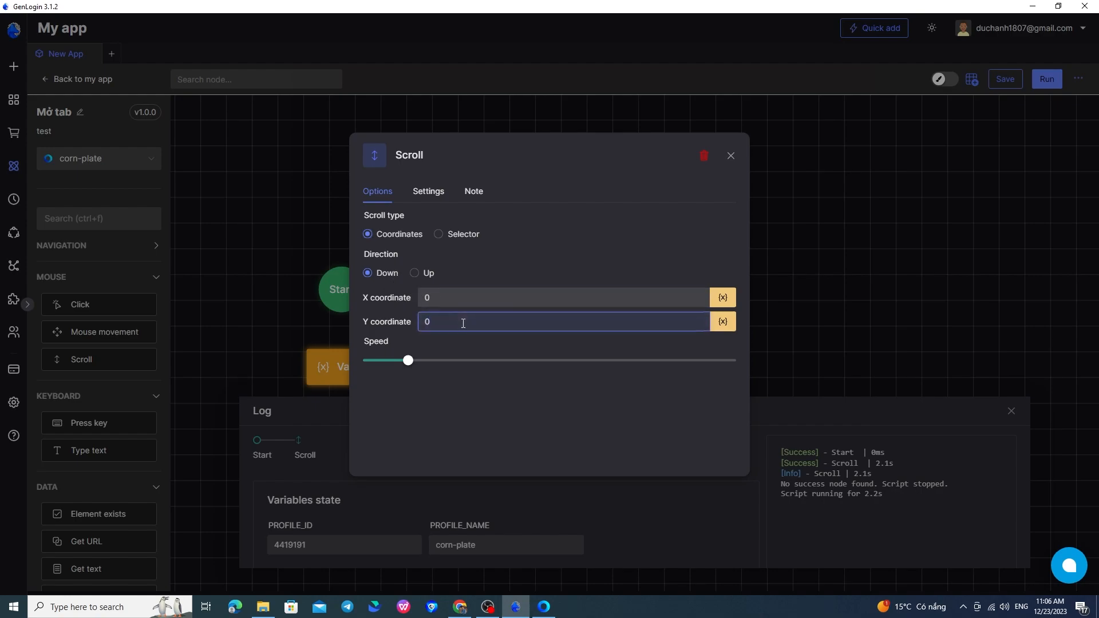
{"action": "type", "text": "500"}
{"action": "left_click_drag", "start_coordinate": [415, 365], "coordinate": [442, 363]}
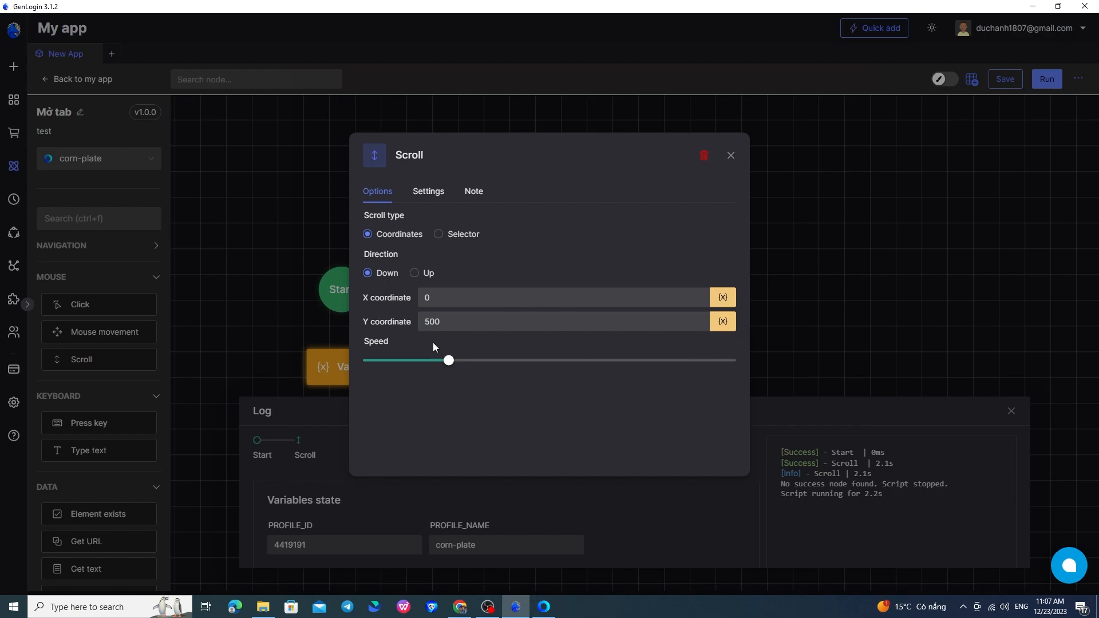
{"action": "mouse_move", "coordinate": [448, 361]}
{"action": "left_mouse_down"}
{"action": "mouse_move", "coordinate": [425, 368]}
{"action": "mouse_move", "coordinate": [457, 370]}
{"action": "left_mouse_up"}
{"action": "left_click", "coordinate": [731, 155]}
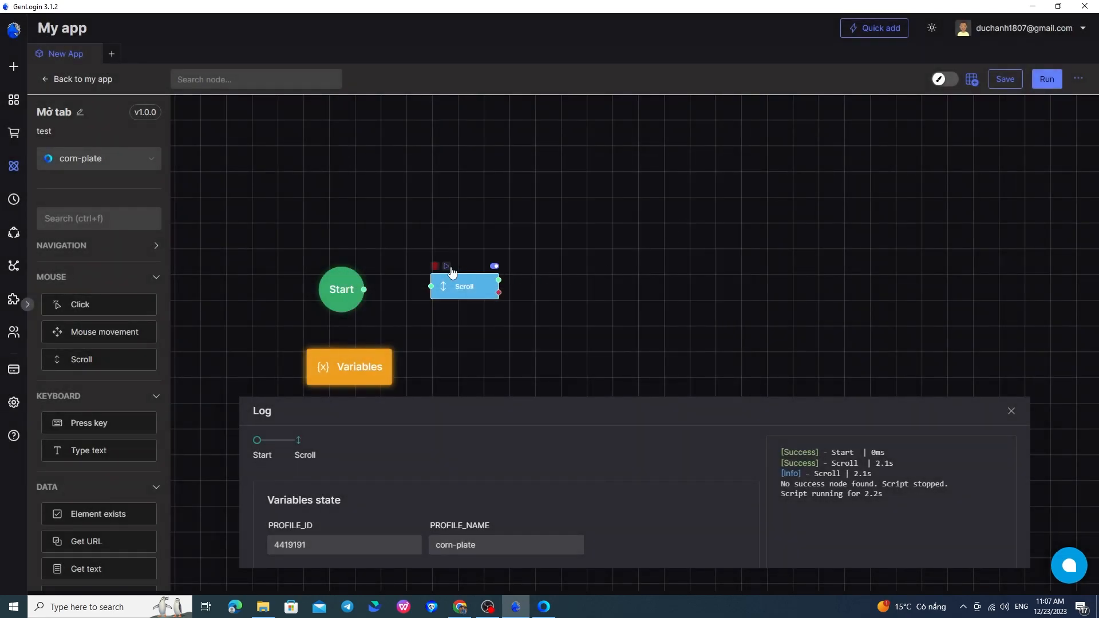
Step: Run only the Scroll node, check its effect on the YouTube page, and return to GenLogin
{"action": "left_click", "coordinate": [447, 266]}
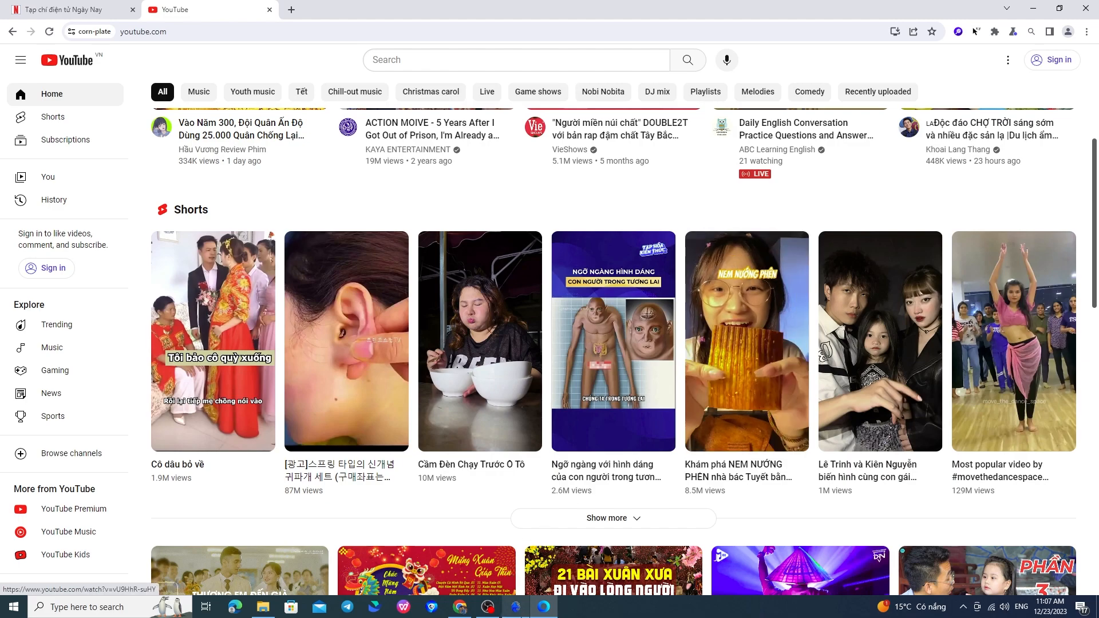
{"action": "left_click", "coordinate": [517, 612]}
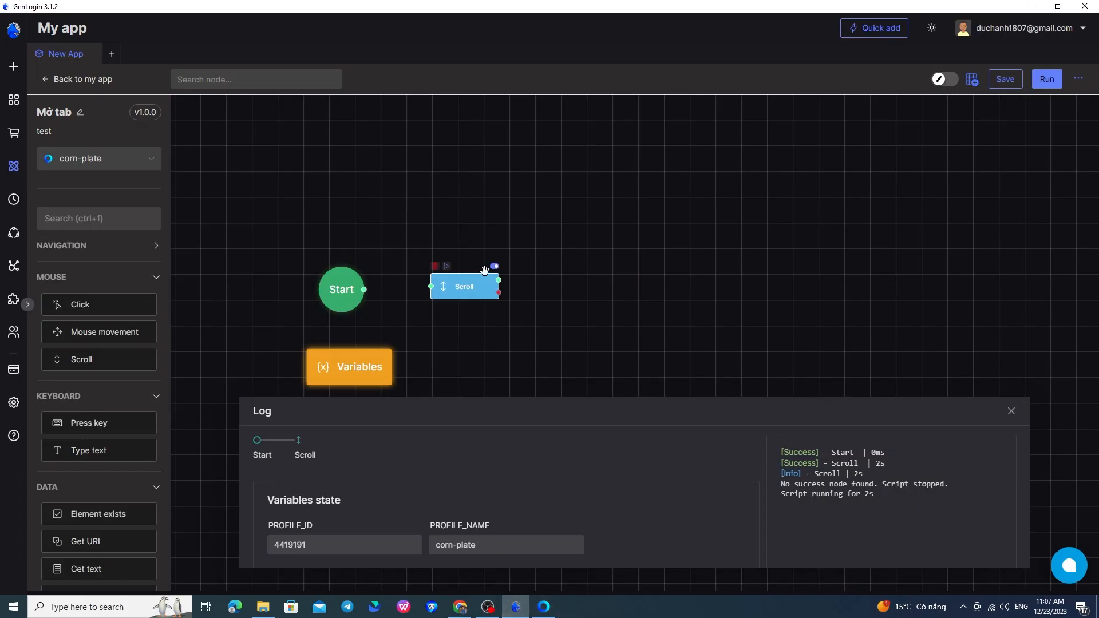
Step: Delete the Scroll node and place a Press key node and a Type text node beside Start
{"action": "left_click", "coordinate": [435, 266]}
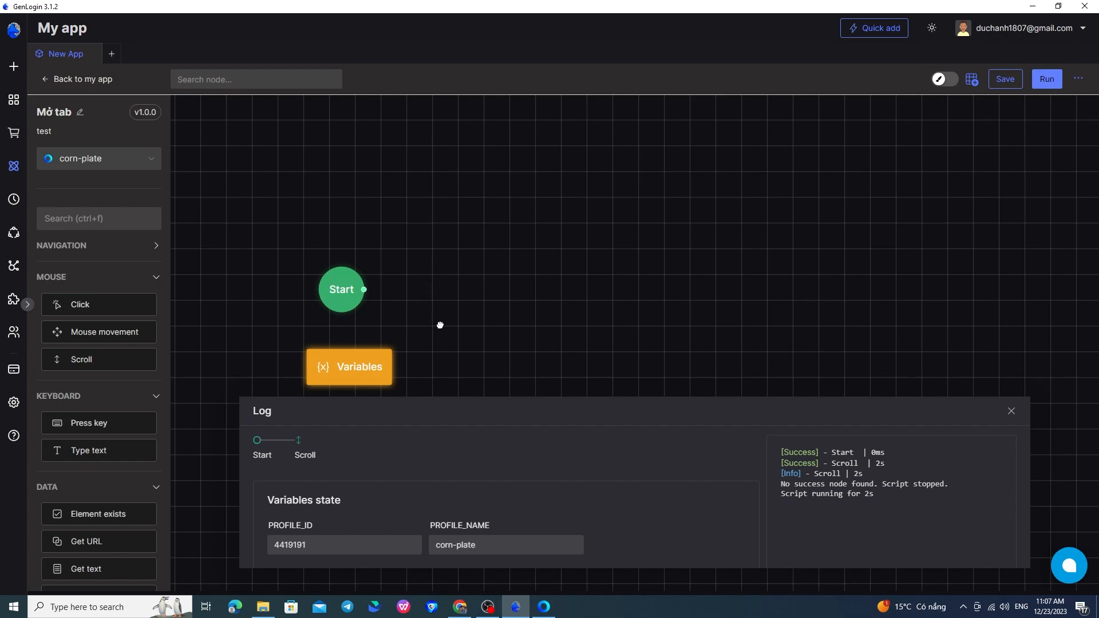
{"action": "left_click_drag", "start_coordinate": [439, 321], "coordinate": [401, 273]}
{"action": "scroll", "coordinate": [115, 348], "scroll_direction": "down", "scroll_amount": 1}
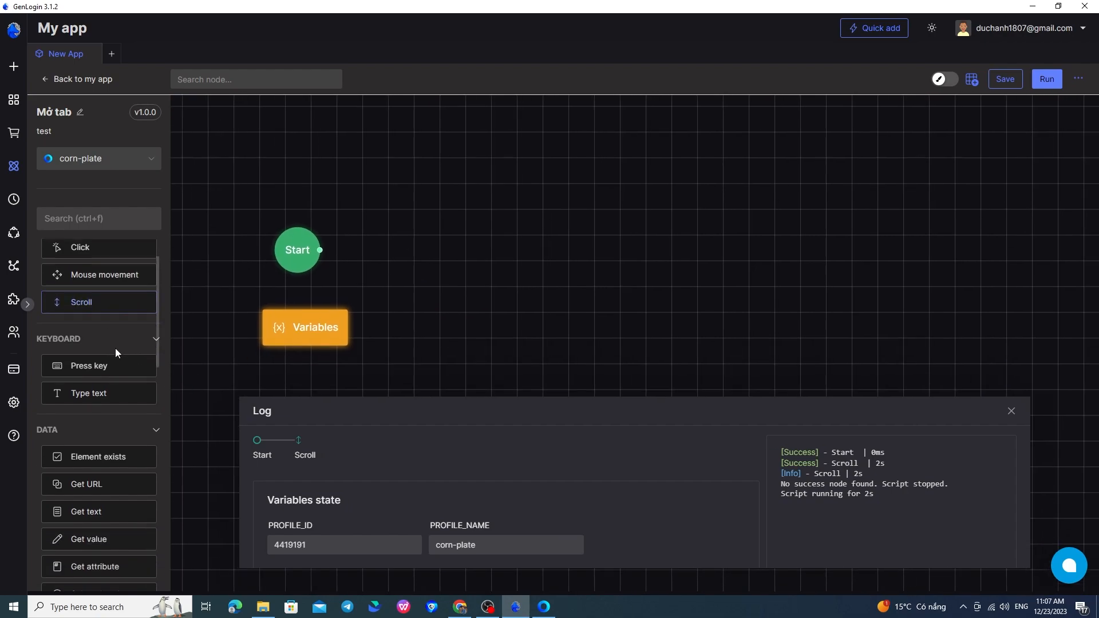
{"action": "left_click_drag", "start_coordinate": [112, 369], "coordinate": [411, 257]}
{"action": "left_click_drag", "start_coordinate": [91, 394], "coordinate": [595, 250]}
{"action": "left_click_drag", "start_coordinate": [448, 268], "coordinate": [460, 254]}
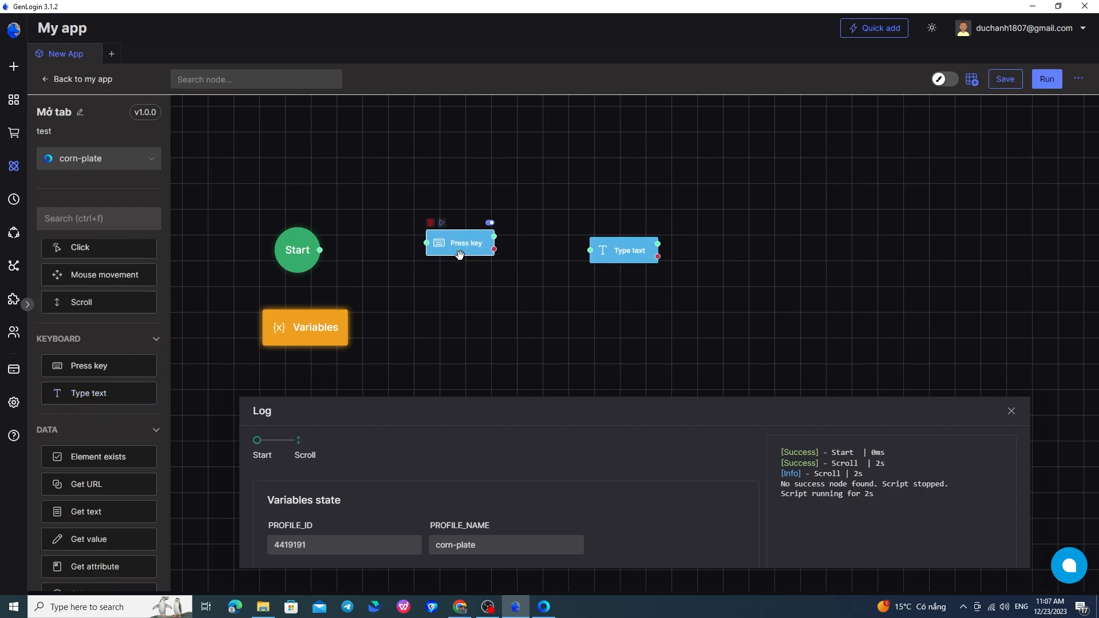
Step: Open the Press key node and look through its list of selectable keys
{"action": "double_click", "coordinate": [463, 249]}
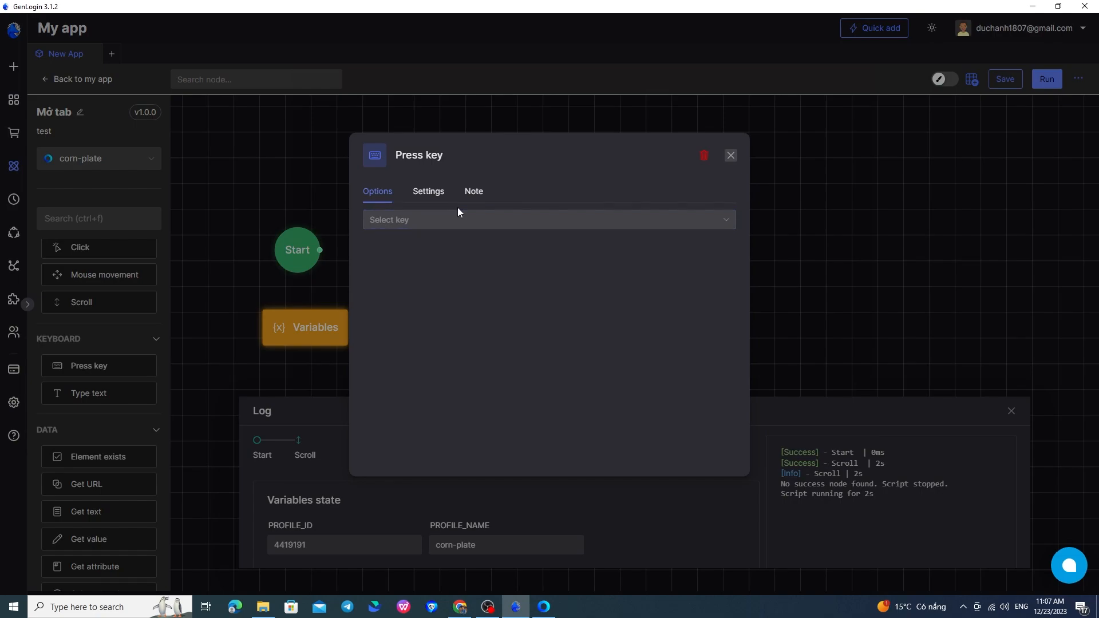
{"action": "left_click", "coordinate": [458, 222]}
{"action": "scroll", "coordinate": [439, 281], "scroll_direction": "down", "scroll_amount": 4}
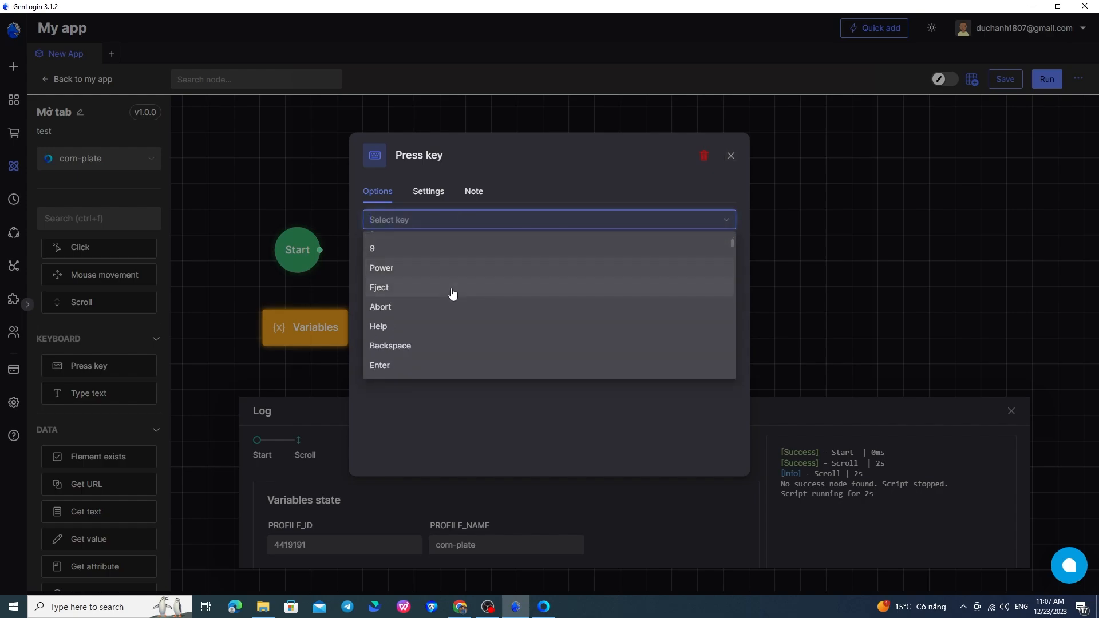
{"action": "scroll", "coordinate": [452, 294], "scroll_direction": "down", "scroll_amount": 1}
{"action": "scroll", "coordinate": [447, 301], "scroll_direction": "down", "scroll_amount": 2}
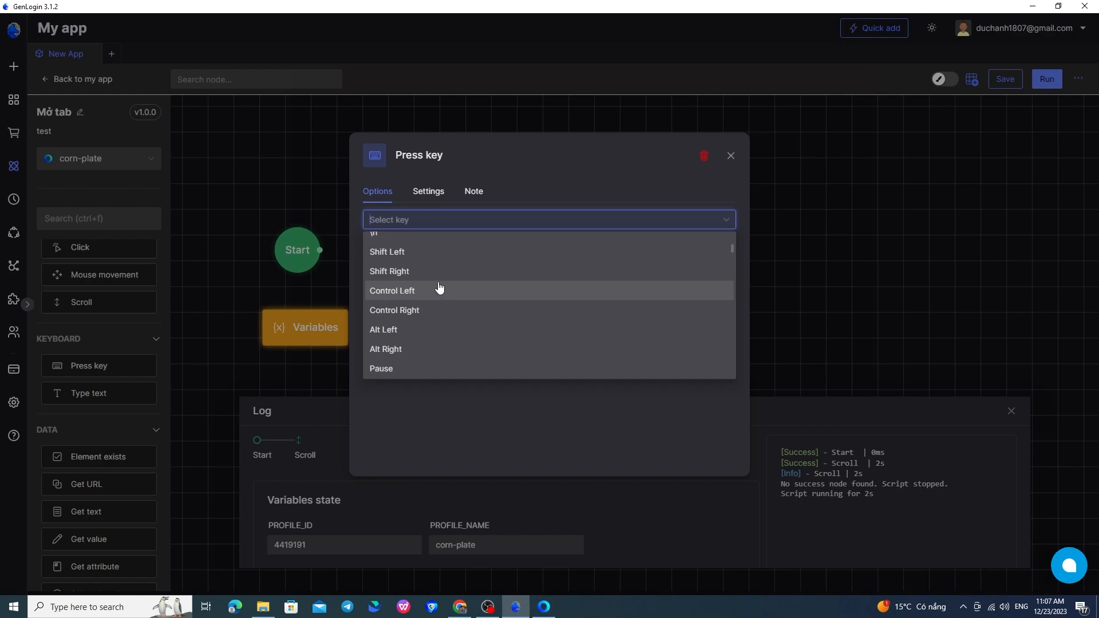
{"action": "scroll", "coordinate": [441, 295], "scroll_direction": "down", "scroll_amount": 1}
{"action": "scroll", "coordinate": [458, 293], "scroll_direction": "down", "scroll_amount": 2}
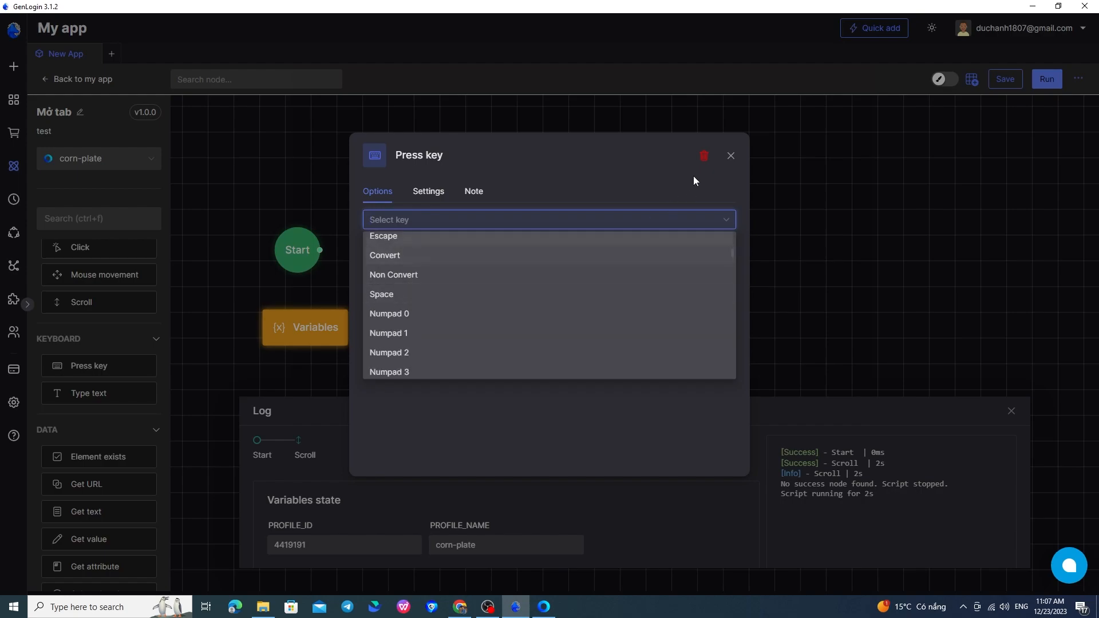
{"action": "left_click", "coordinate": [731, 156]}
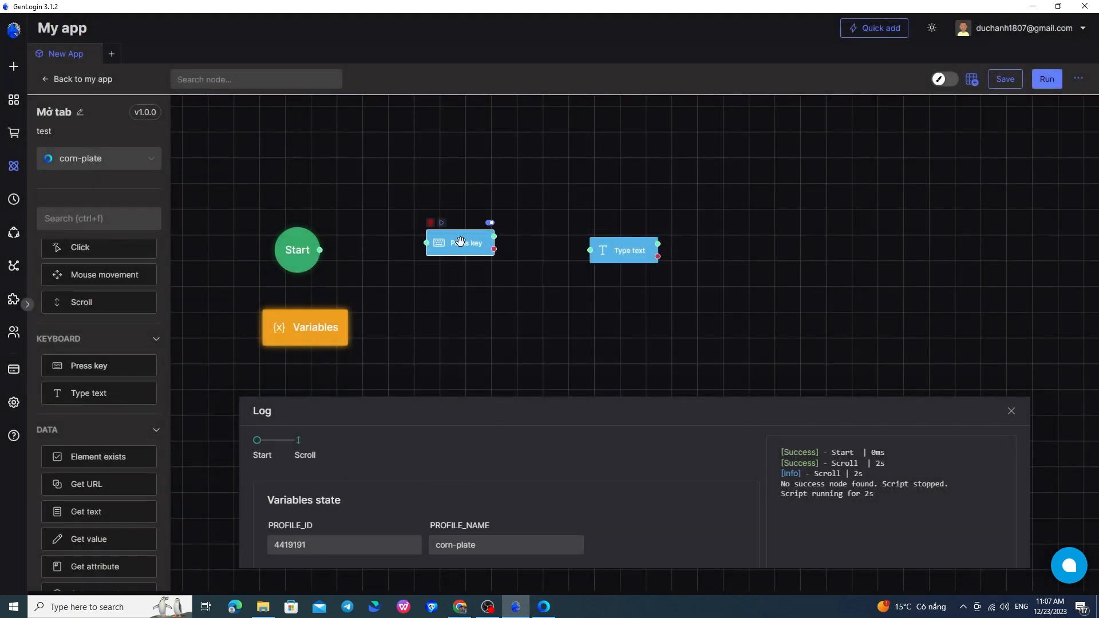
Step: Move the Press key and Type text nodes closer to Start
{"action": "left_click_drag", "start_coordinate": [632, 254], "coordinate": [610, 260]}
{"action": "left_click_drag", "start_coordinate": [464, 249], "coordinate": [382, 259]}
{"action": "left_click_drag", "start_coordinate": [596, 259], "coordinate": [538, 255]}
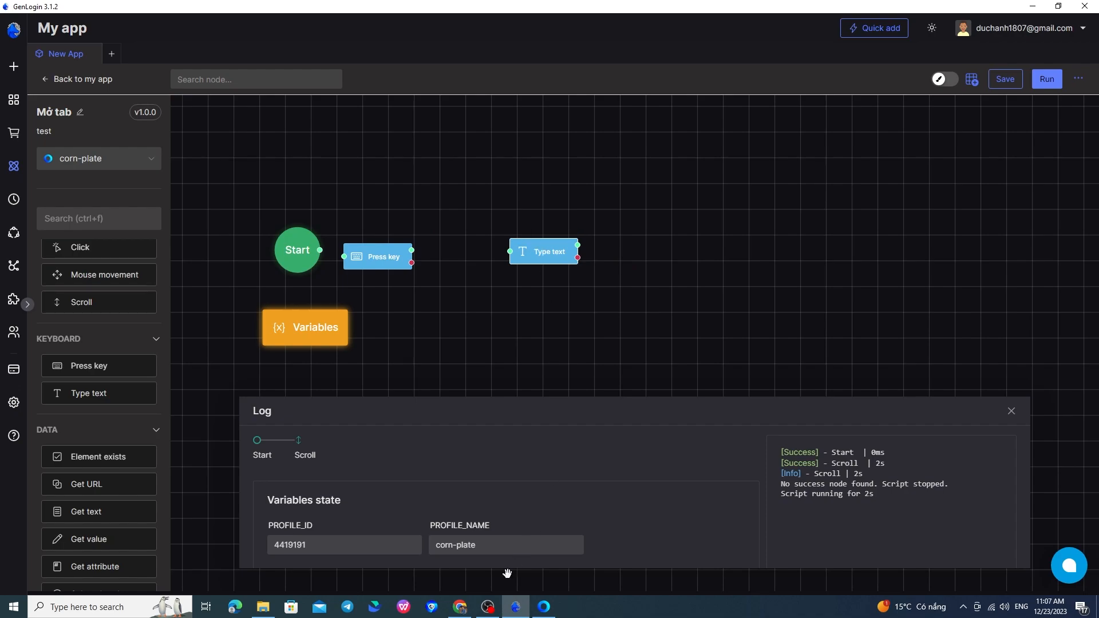
Step: Switch to the YouTube page, place the cursor in its search box, and return to GenLogin
{"action": "left_click", "coordinate": [544, 607]}
{"action": "scroll", "coordinate": [528, 543], "scroll_direction": "up", "scroll_amount": 5}
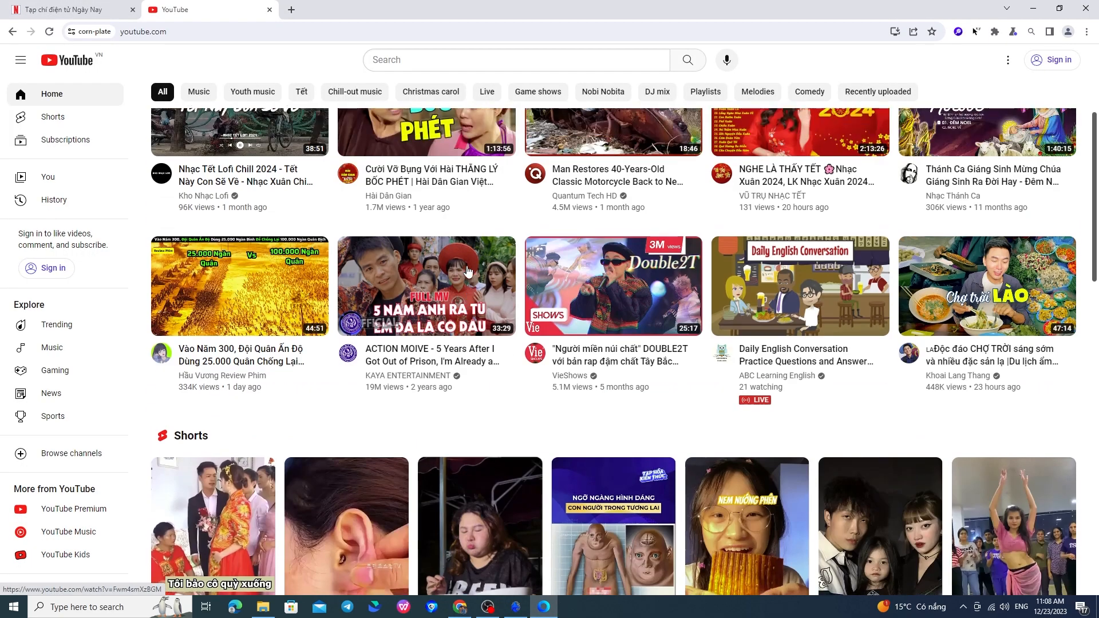
{"action": "left_click", "coordinate": [432, 63]}
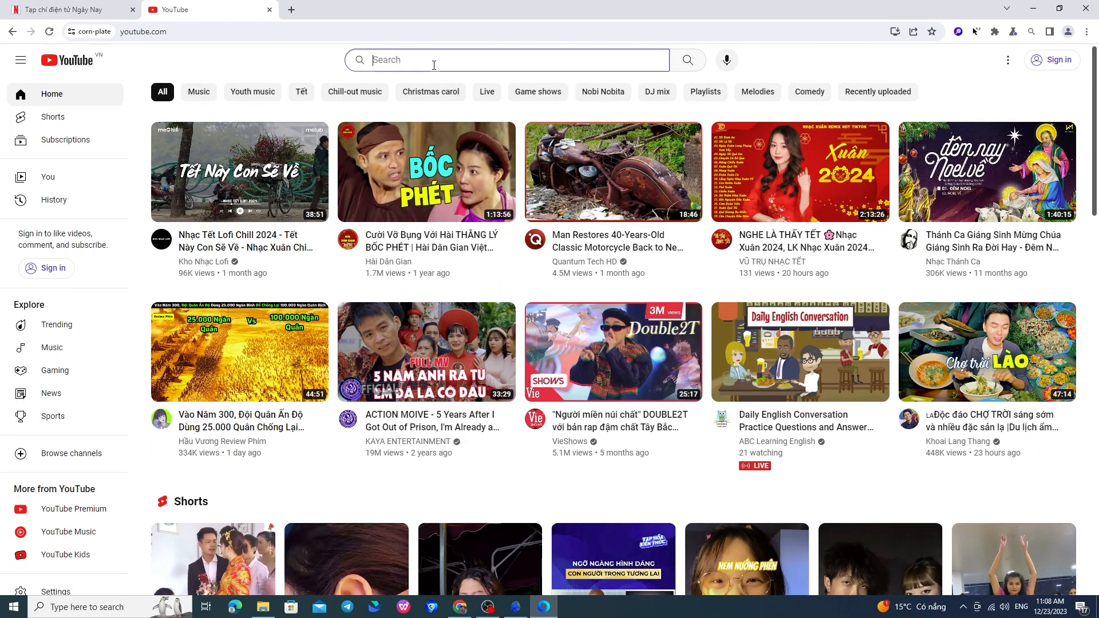
{"action": "key", "text": "alt+Tab"}
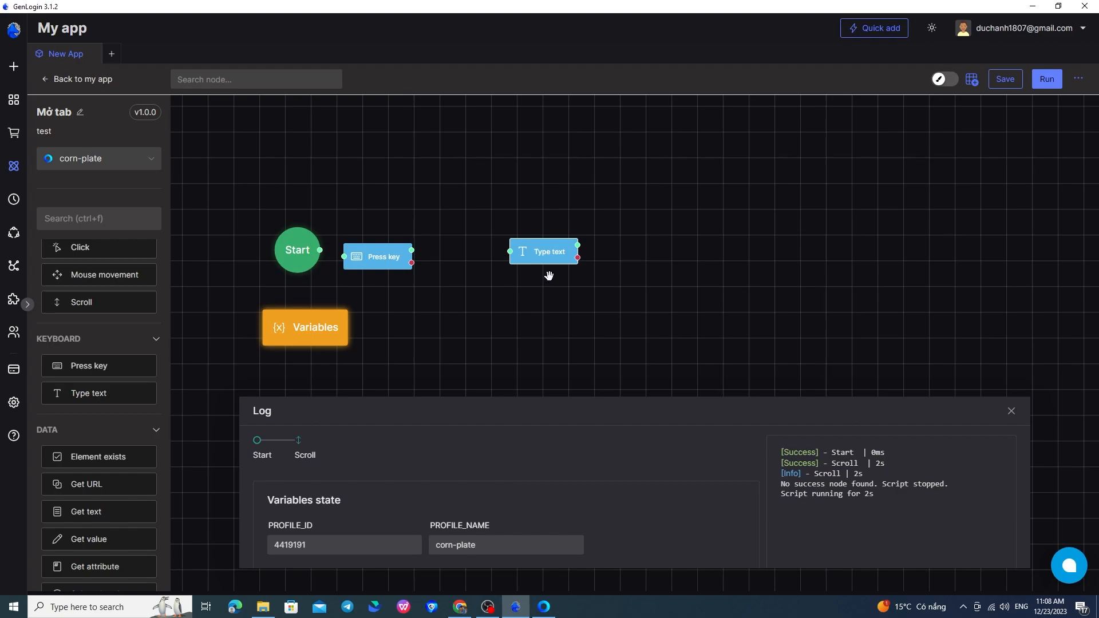
Step: Open the Type text node and review its XPath and CSS selector options against the YouTube search box
{"action": "double_click", "coordinate": [552, 257]}
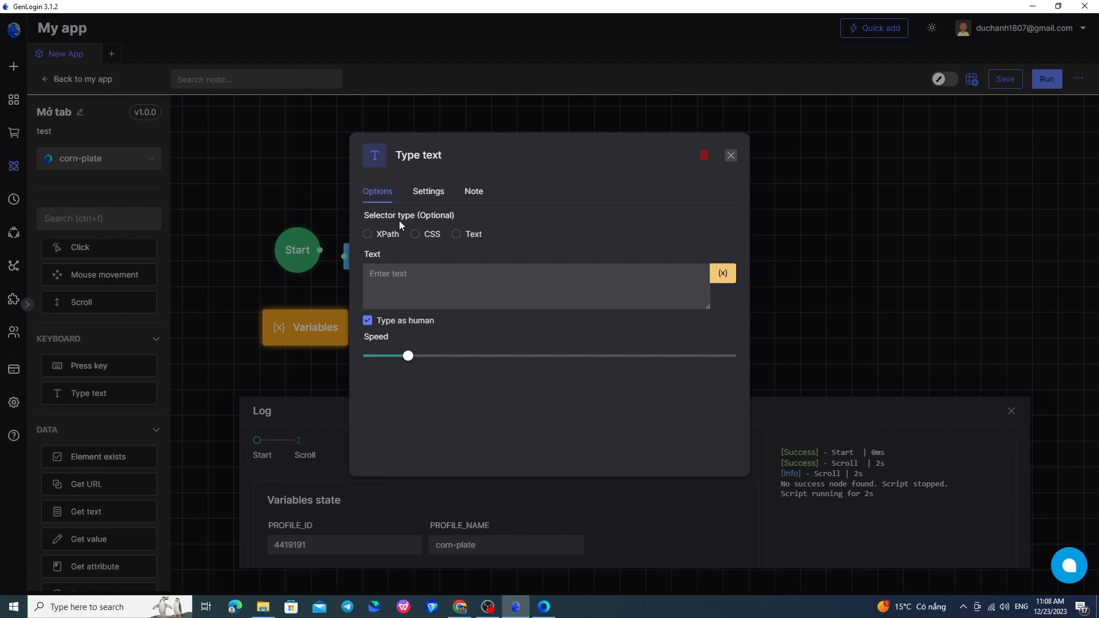
{"action": "key", "text": "alt+Tab"}
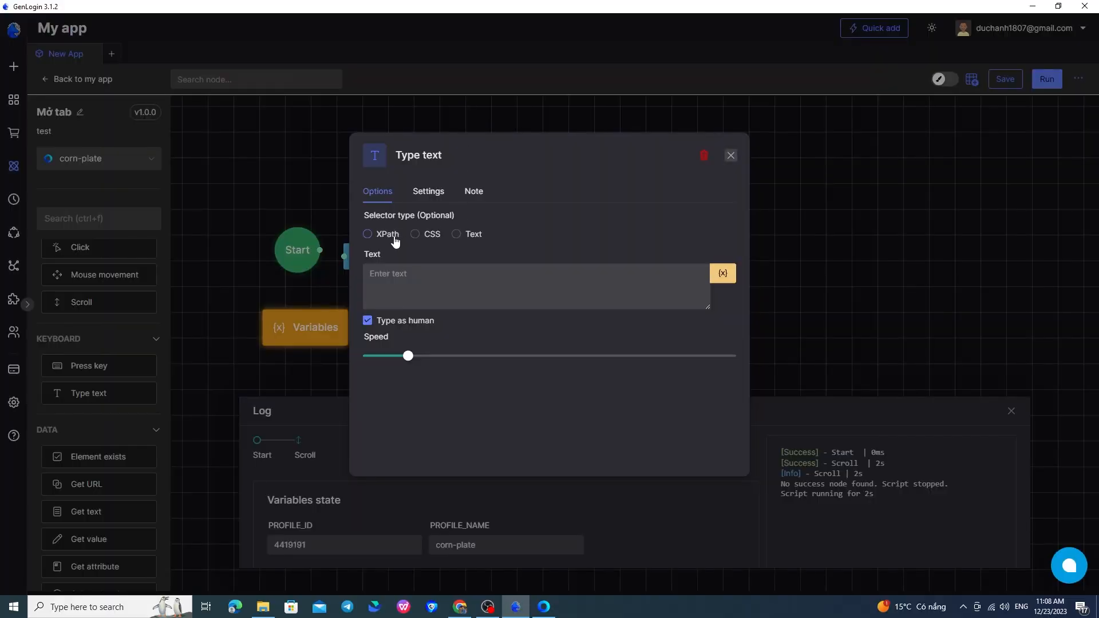
{"action": "left_click", "coordinate": [395, 238]}
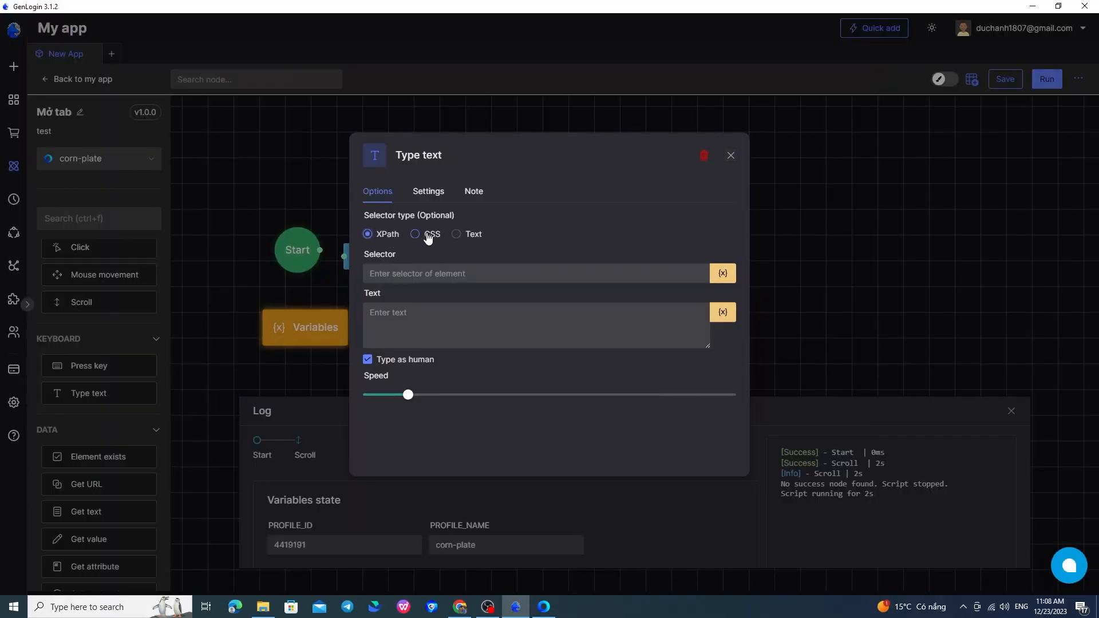
{"action": "left_click", "coordinate": [432, 236]}
Step: Replace the Type text node with a fresh one and put the cursor back in YouTube's search box
{"action": "left_click", "coordinate": [709, 154]}
{"action": "left_click_drag", "start_coordinate": [120, 395], "coordinate": [555, 264]}
{"action": "key", "text": "alt+Tab"}
{"action": "left_click", "coordinate": [413, 61]}
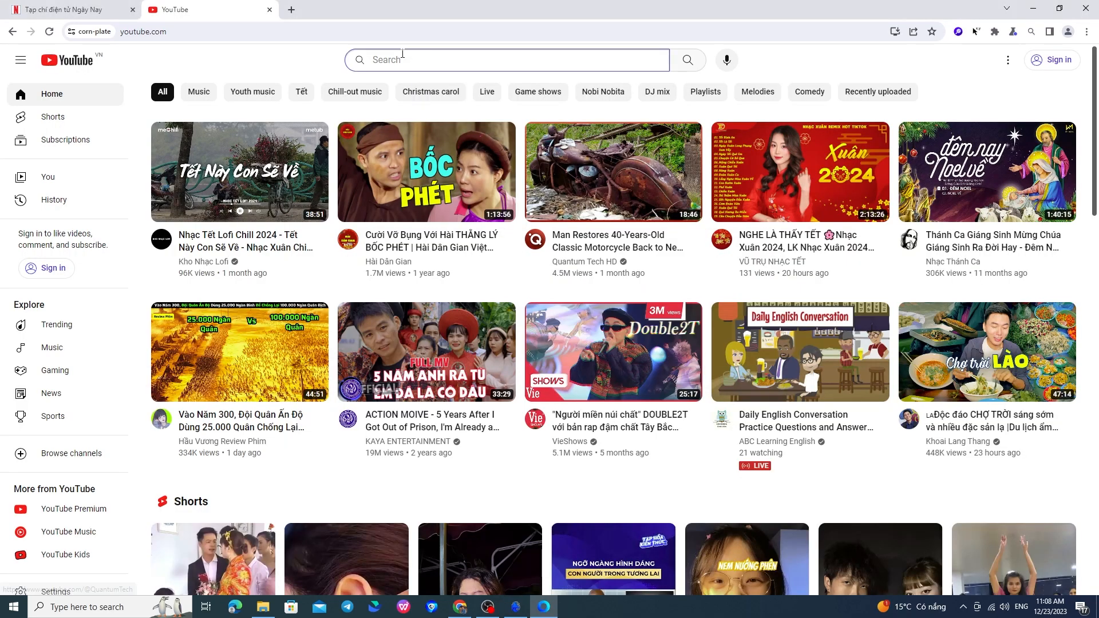
{"action": "key", "text": "alt+Tab"}
Step: Set the new Type text node's text to "bong da" without a selector and slightly increase its typing speed
{"action": "left_click", "coordinate": [541, 258]}
{"action": "left_click", "coordinate": [406, 279]}
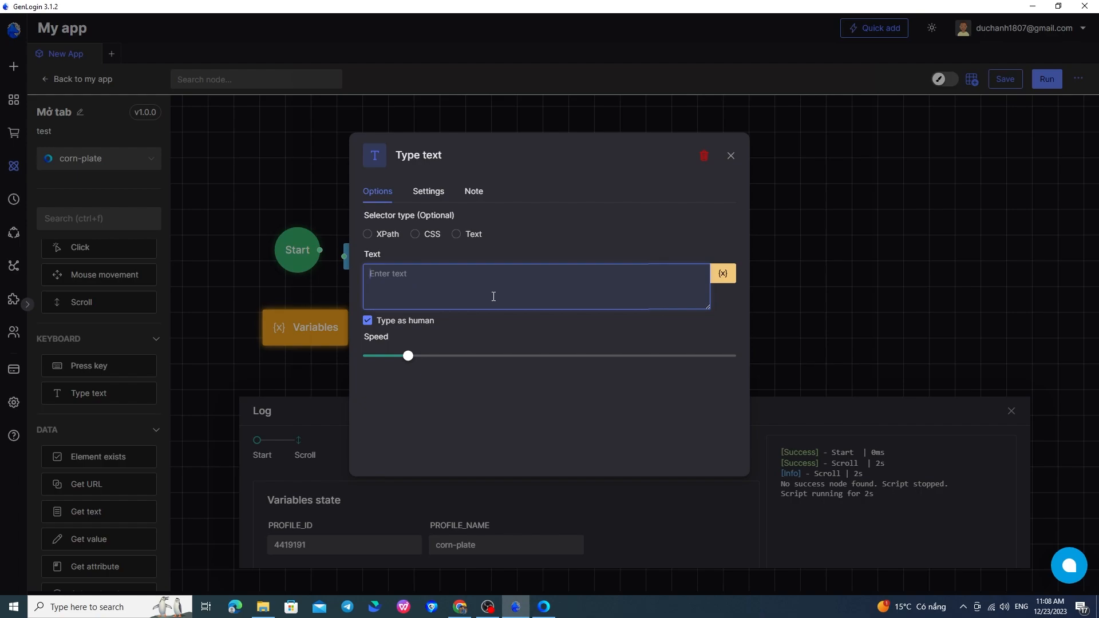
{"action": "left_click", "coordinate": [717, 278]}
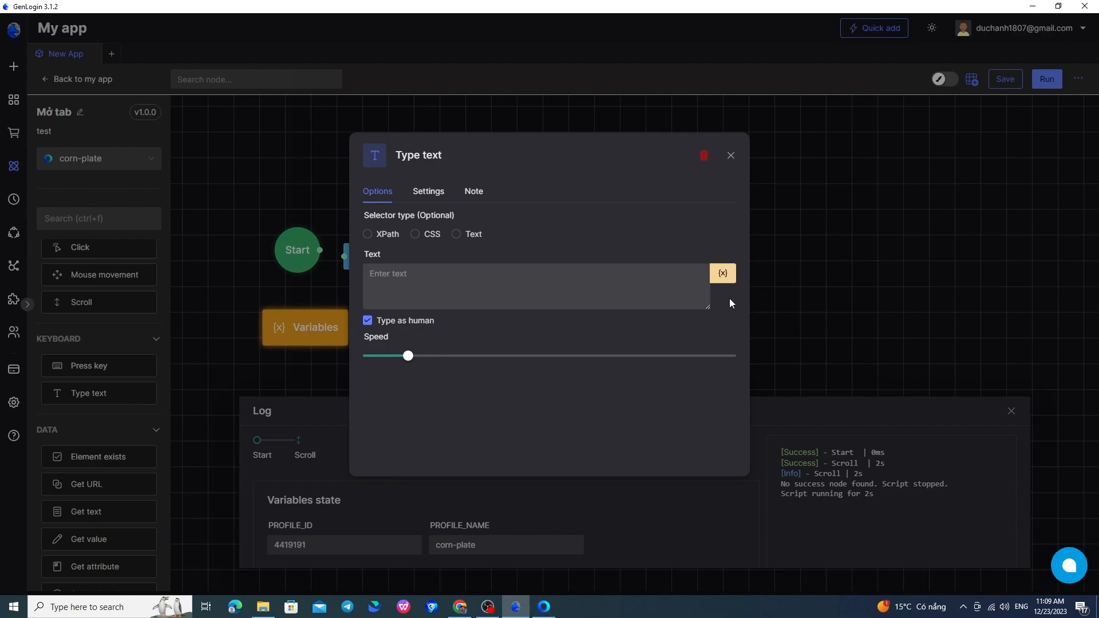
{"action": "left_click", "coordinate": [595, 288]}
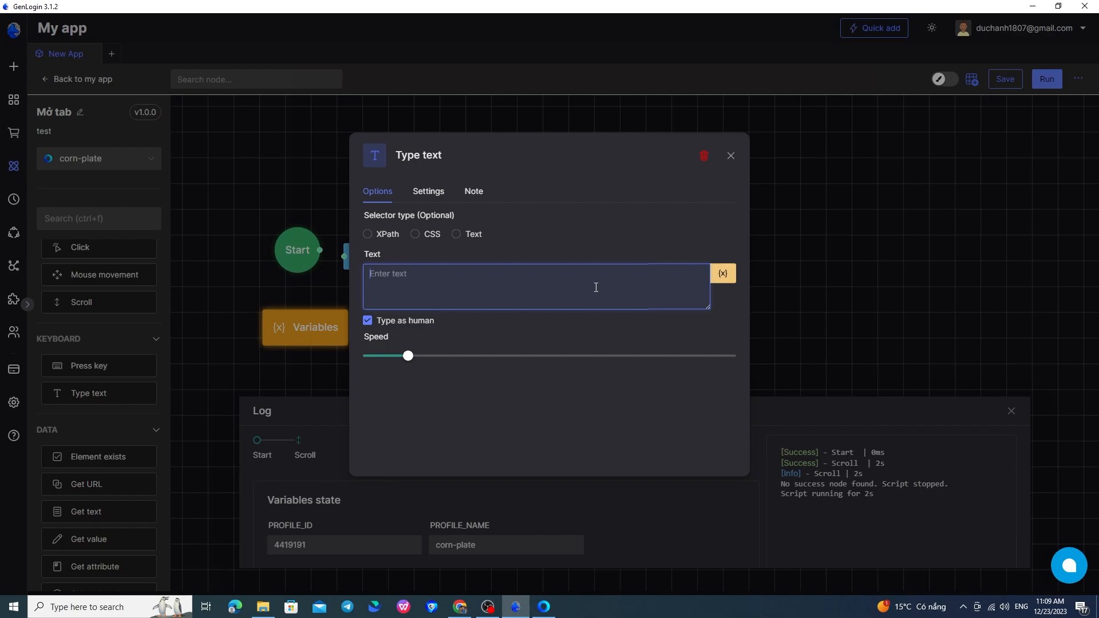
{"action": "type", "text": "bong da"}
{"action": "left_click_drag", "start_coordinate": [437, 355], "coordinate": [527, 356]}
{"action": "left_click", "coordinate": [609, 356]}
{"action": "left_click_drag", "start_coordinate": [607, 359], "coordinate": [449, 359]}
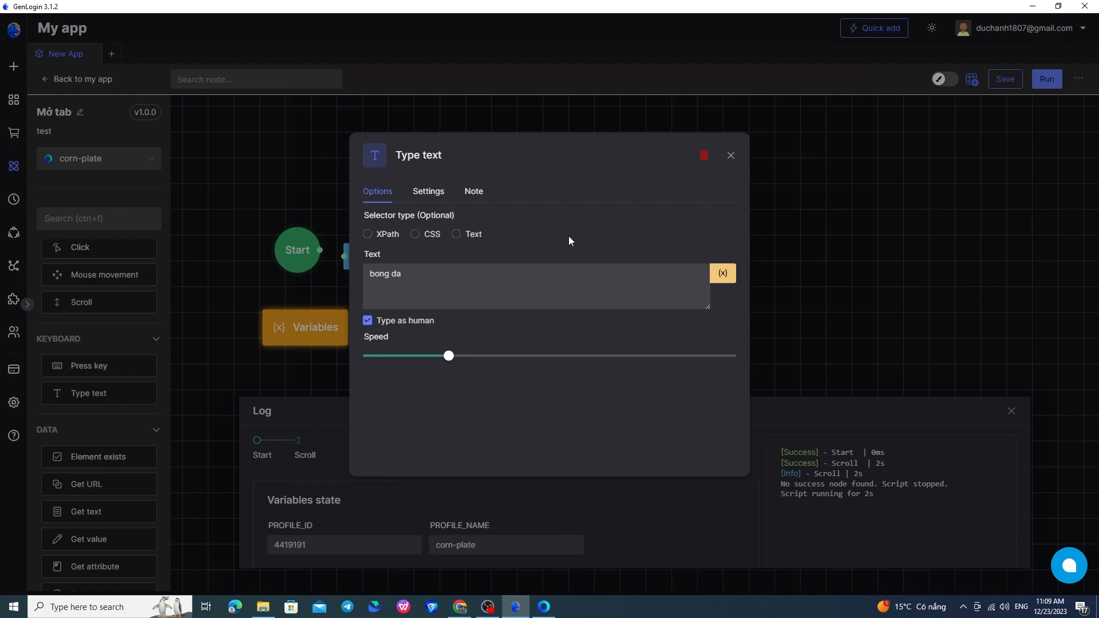
{"action": "left_click", "coordinate": [729, 155]}
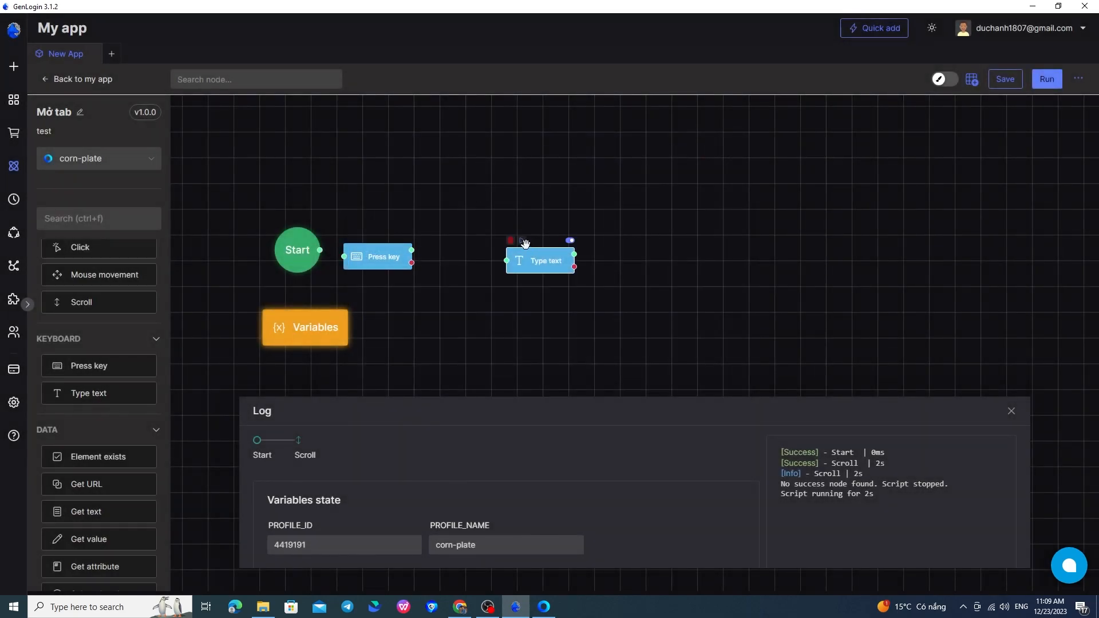
Step: Run only the Type text node, check the YouTube search box, and return to GenLogin
{"action": "left_click", "coordinate": [523, 241]}
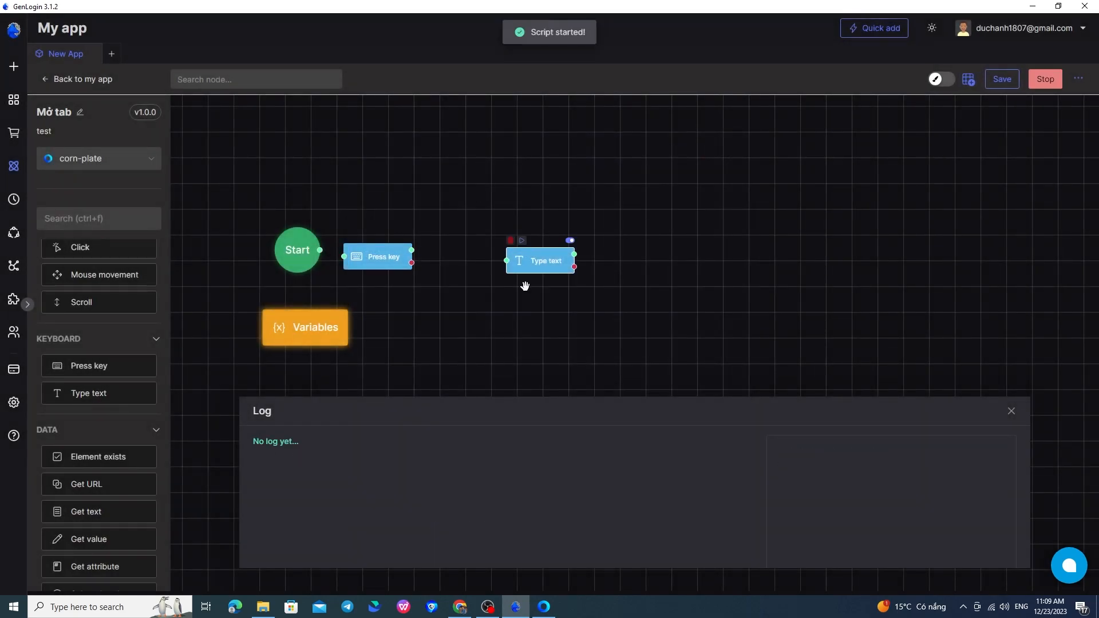
{"action": "left_click", "coordinate": [545, 608]}
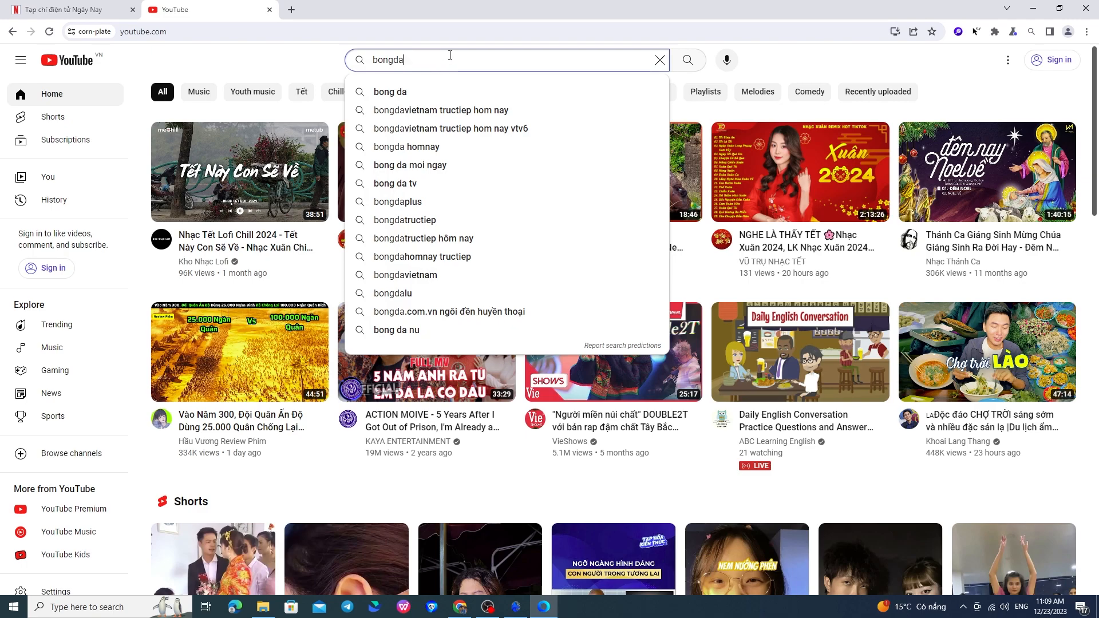
{"action": "key", "text": "alt+Tab"}
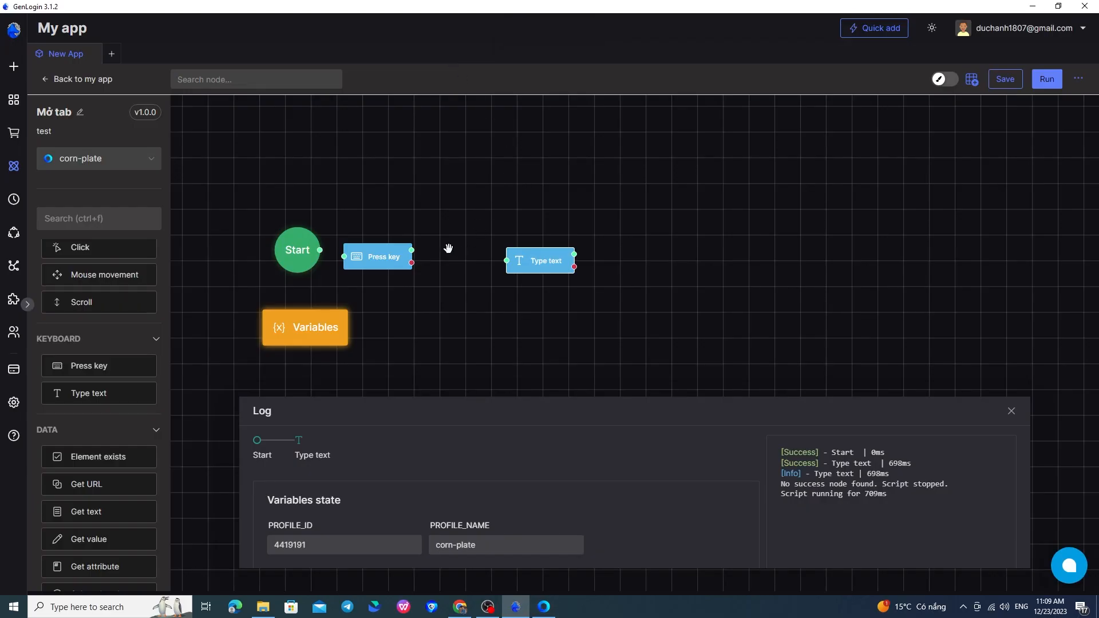
Step: Rearrange the nodes so that Type text comes before Press key in one row
{"action": "left_click_drag", "start_coordinate": [384, 255], "coordinate": [662, 259]}
{"action": "left_click_drag", "start_coordinate": [554, 263], "coordinate": [533, 265]}
{"action": "left_click_drag", "start_coordinate": [641, 266], "coordinate": [622, 267]}
{"action": "left_click_drag", "start_coordinate": [519, 261], "coordinate": [520, 271]}
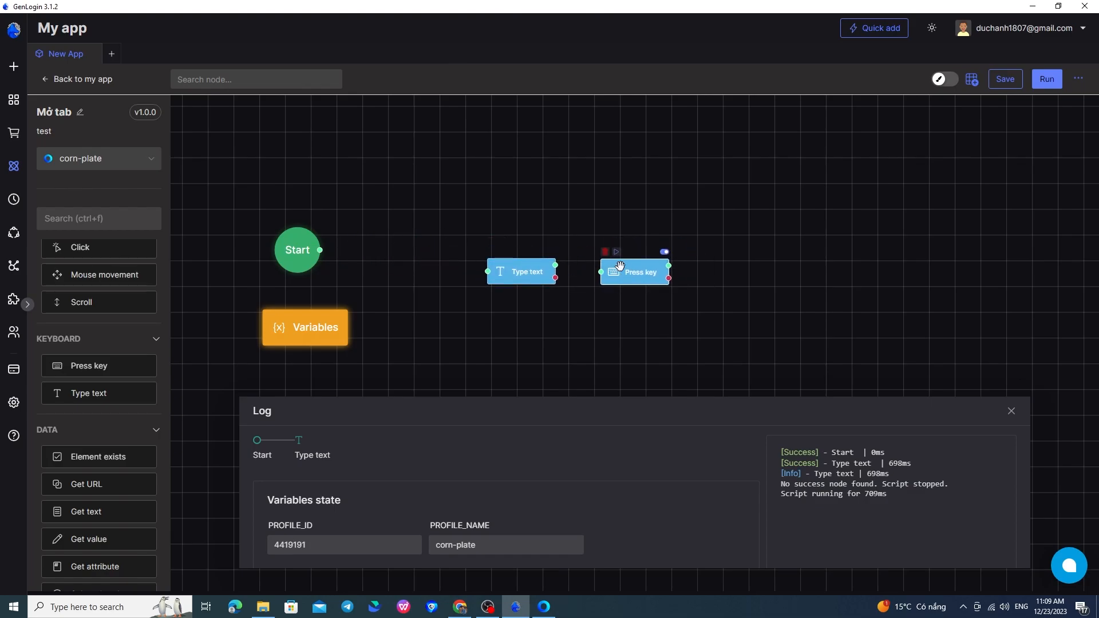
Step: Set the Press key node's key to Enter and connect the Type text node's success output to it
{"action": "double_click", "coordinate": [639, 270]}
{"action": "left_click", "coordinate": [450, 220]}
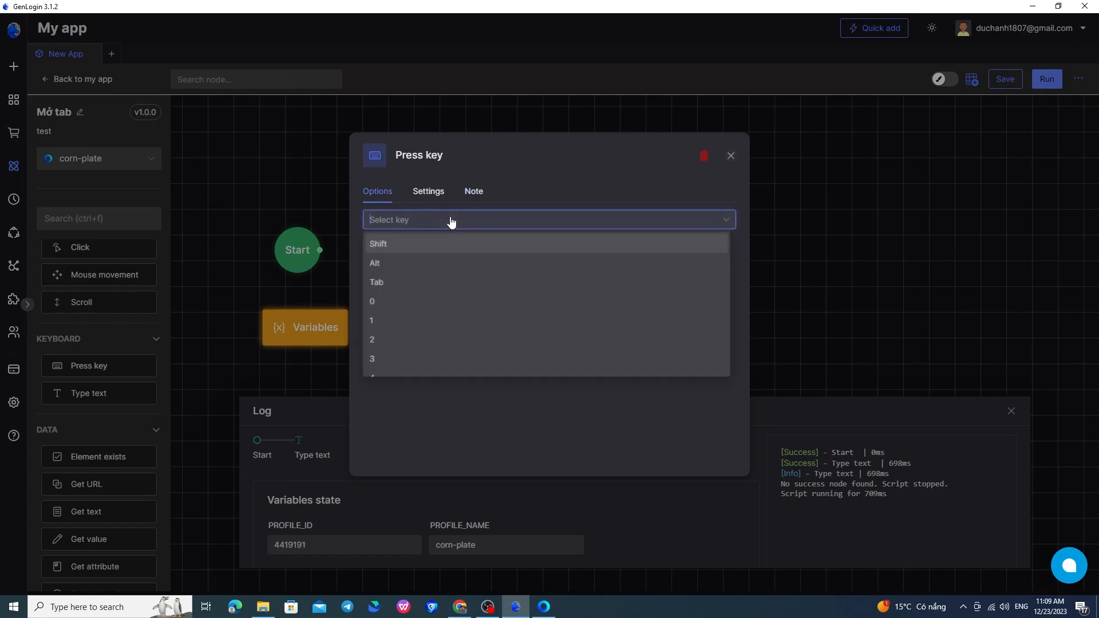
{"action": "type", "text": "enter"}
{"action": "left_click", "coordinate": [456, 249]}
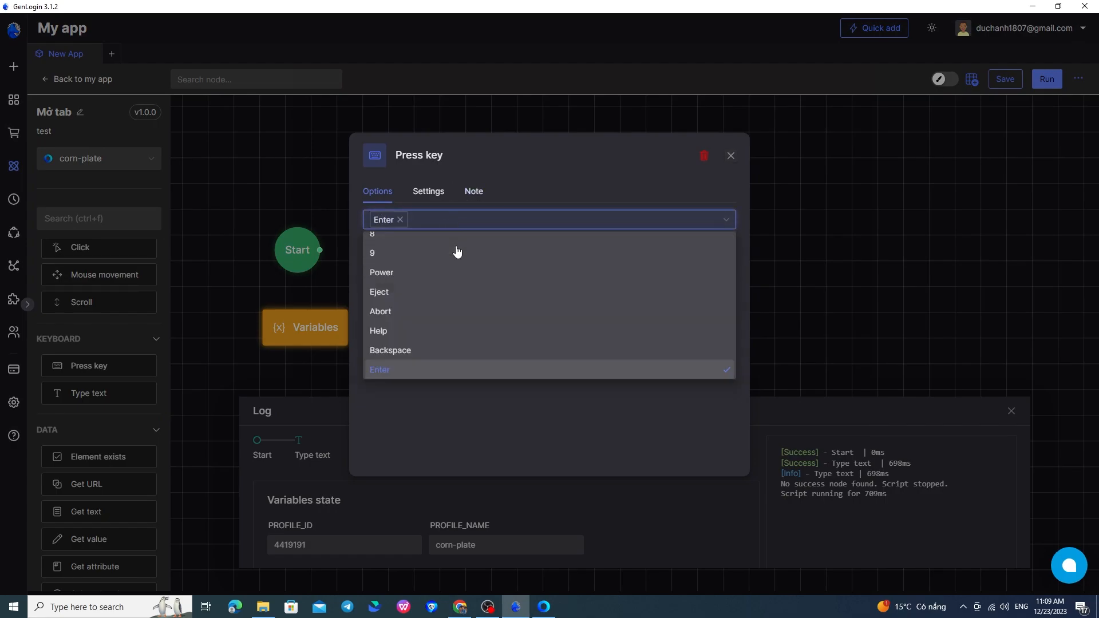
{"action": "left_click", "coordinate": [729, 159]}
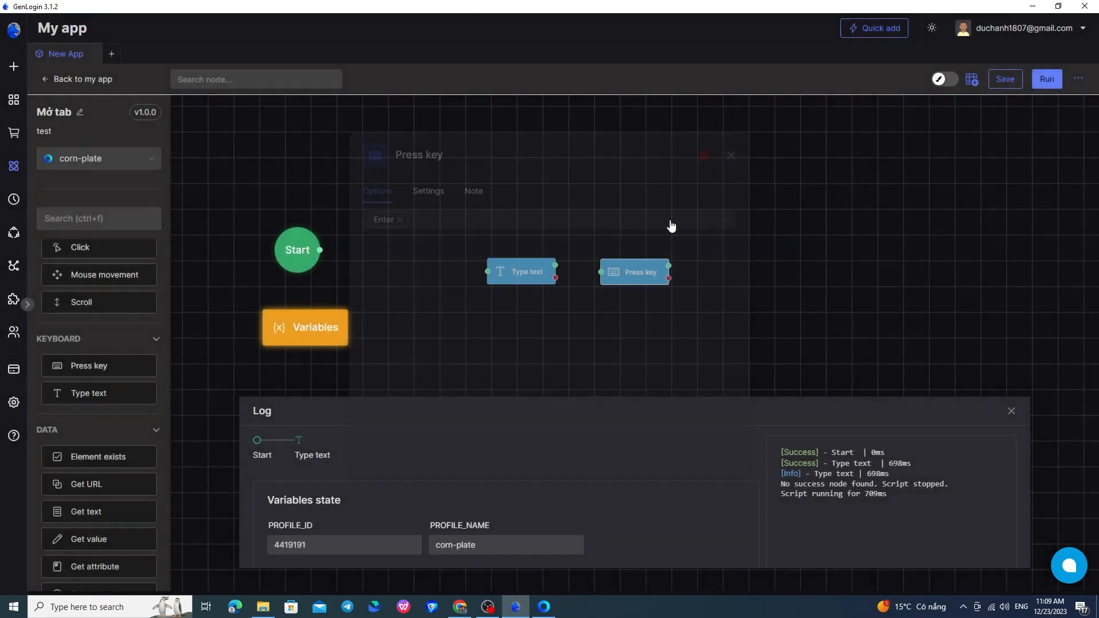
{"action": "left_click_drag", "start_coordinate": [556, 265], "coordinate": [600, 273]}
{"action": "mouse_move", "coordinate": [504, 255]}
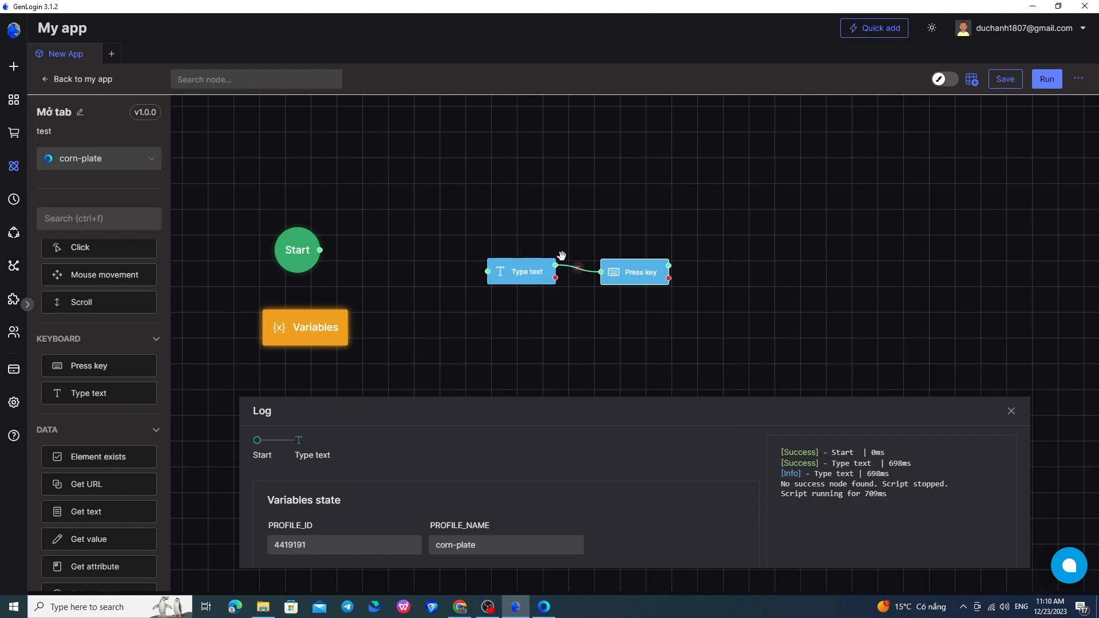
Step: Clear the text in YouTube's search box, leaving the cursor there, and return to GenLogin
{"action": "left_click", "coordinate": [544, 608]}
{"action": "left_click", "coordinate": [410, 61]}
{"action": "key", "text": "ctrl+a"}
{"action": "key", "text": "BackSpace"}
{"action": "key", "text": "alt+Tab"}
Step: Run the flow from the Type text node, examine the resulting YouTube page, and return to GenLogin
{"action": "left_click", "coordinate": [503, 252]}
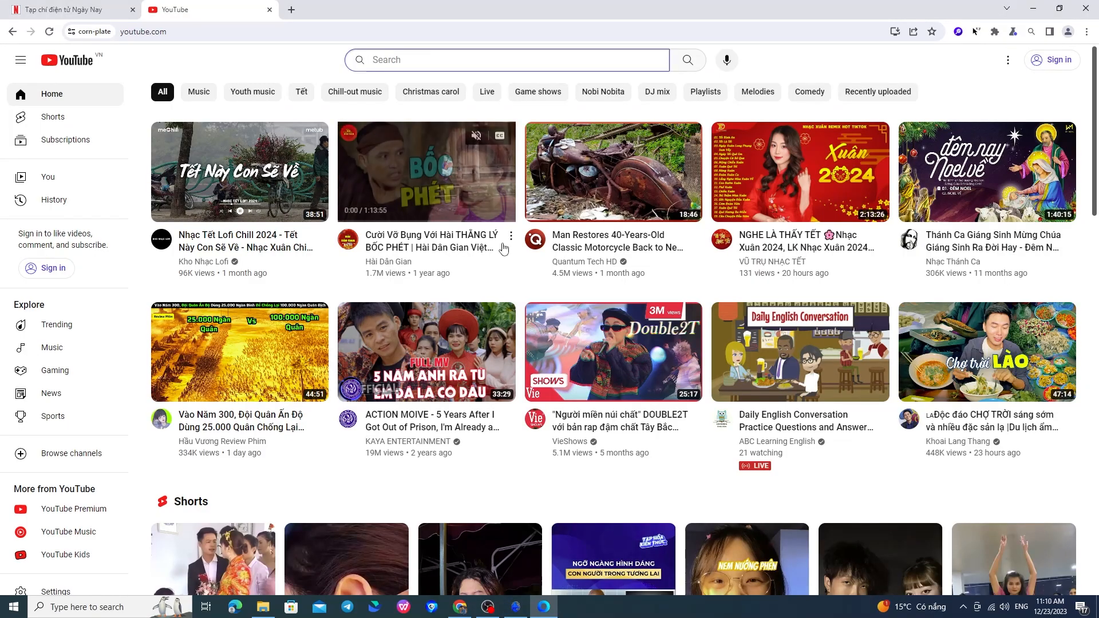
{"action": "type", "text": "bongda"}
{"action": "key", "text": "Return"}
{"action": "scroll", "coordinate": [572, 182], "scroll_direction": "down", "scroll_amount": 8}
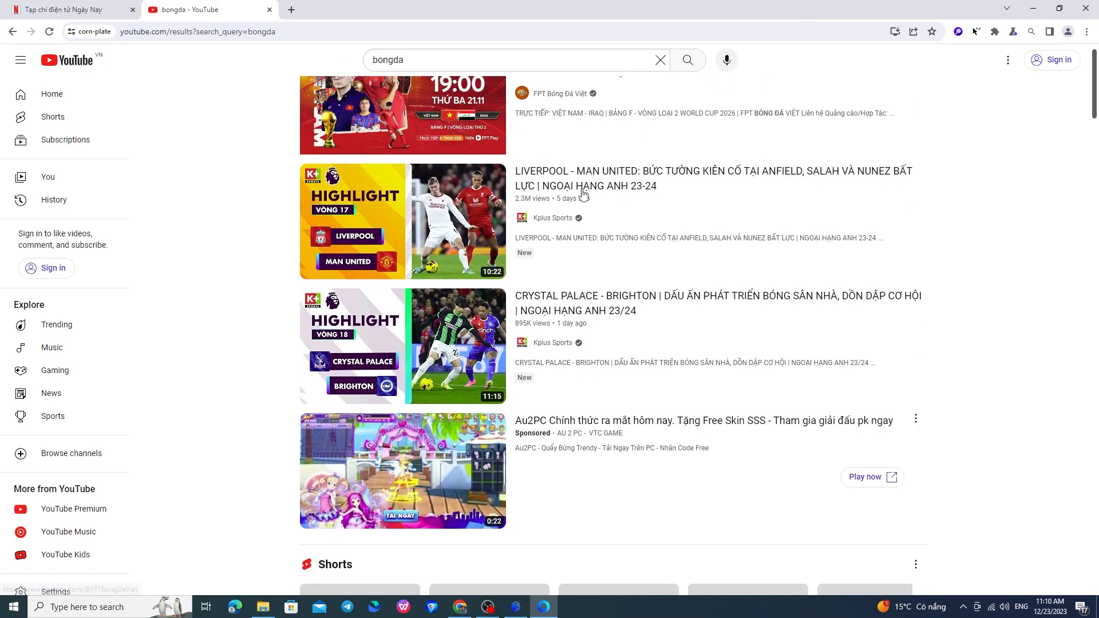
{"action": "scroll", "coordinate": [573, 182], "scroll_direction": "up", "scroll_amount": 6}
{"action": "key", "text": "alt+Tab"}
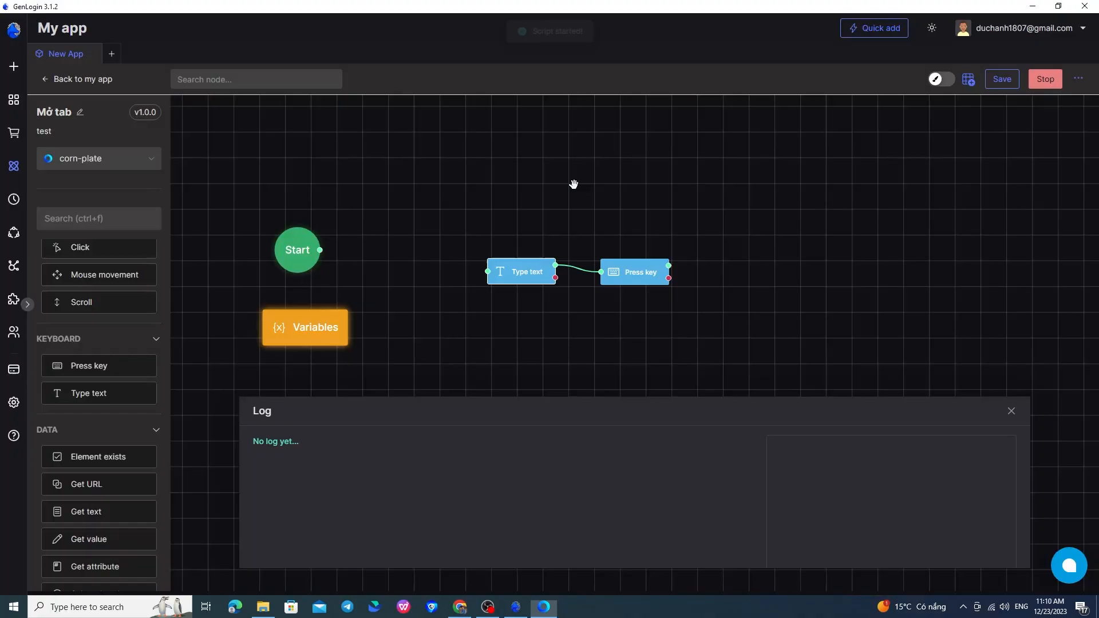